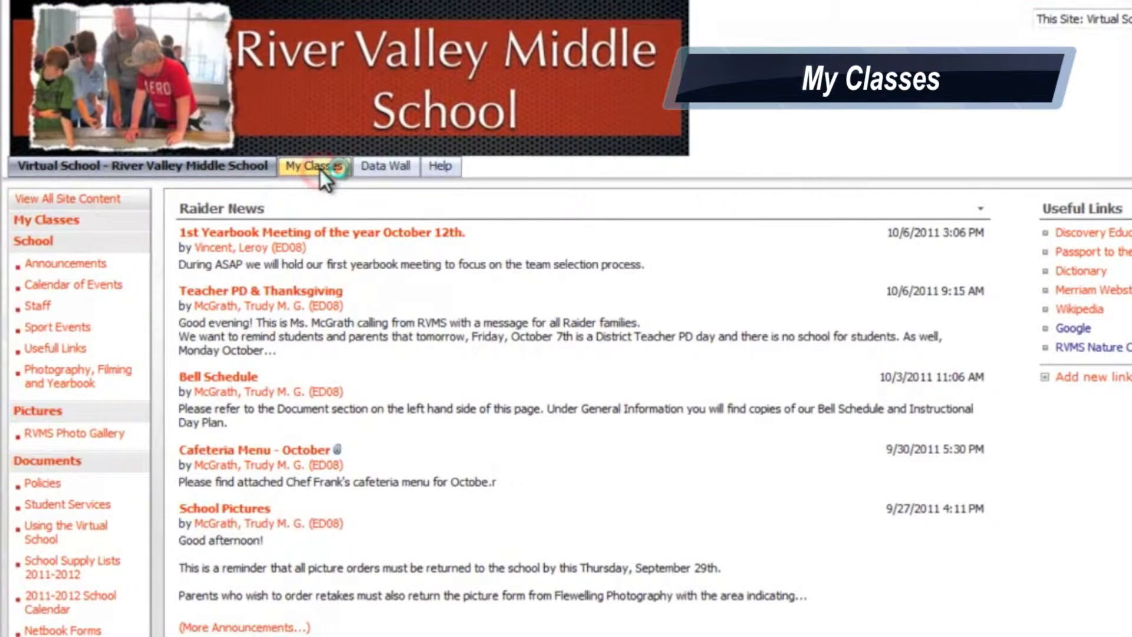
Go to the school's My Classes site list and start creating a new site under Sites and Workspaces
left_click(253, 198)
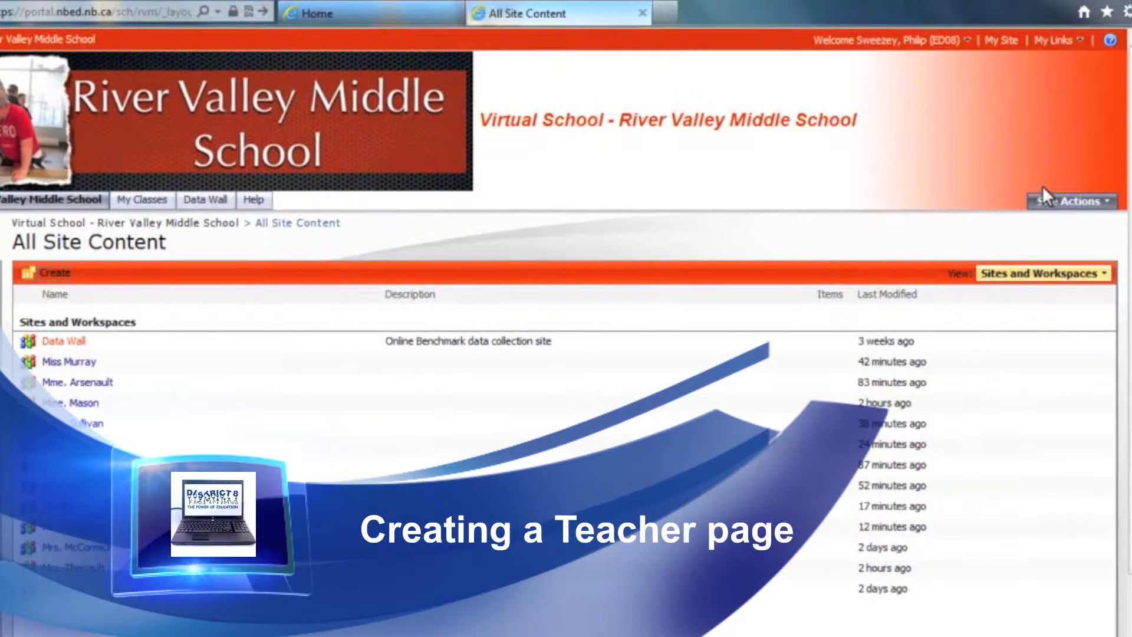
left_click(1049, 204)
left_click(1011, 239)
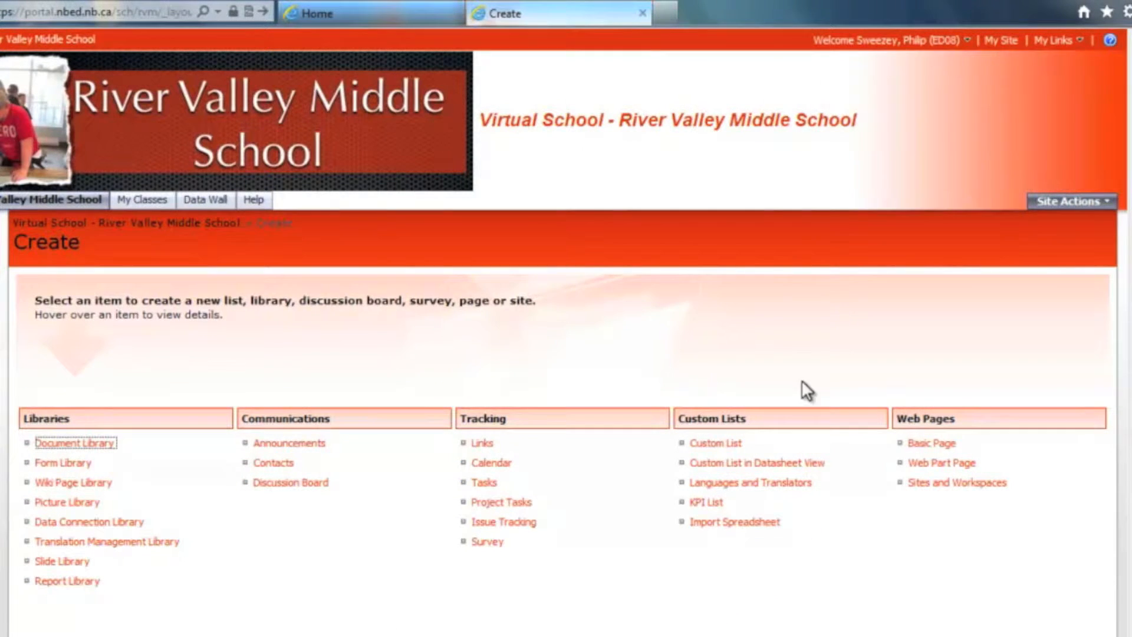
mouse_move(939, 490)
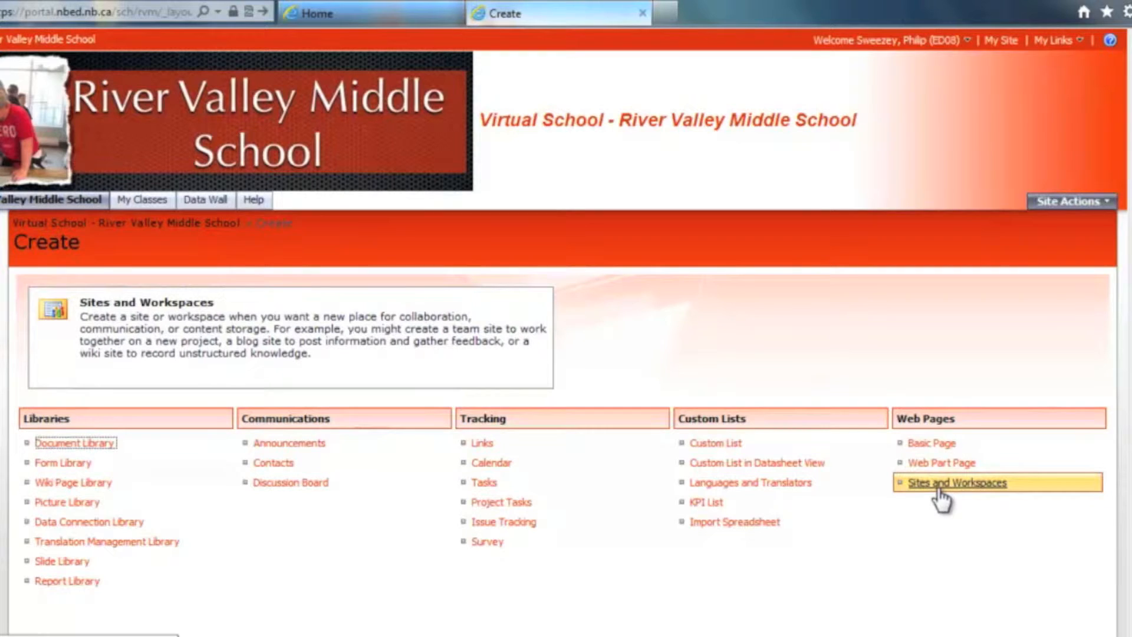
left_click(937, 488)
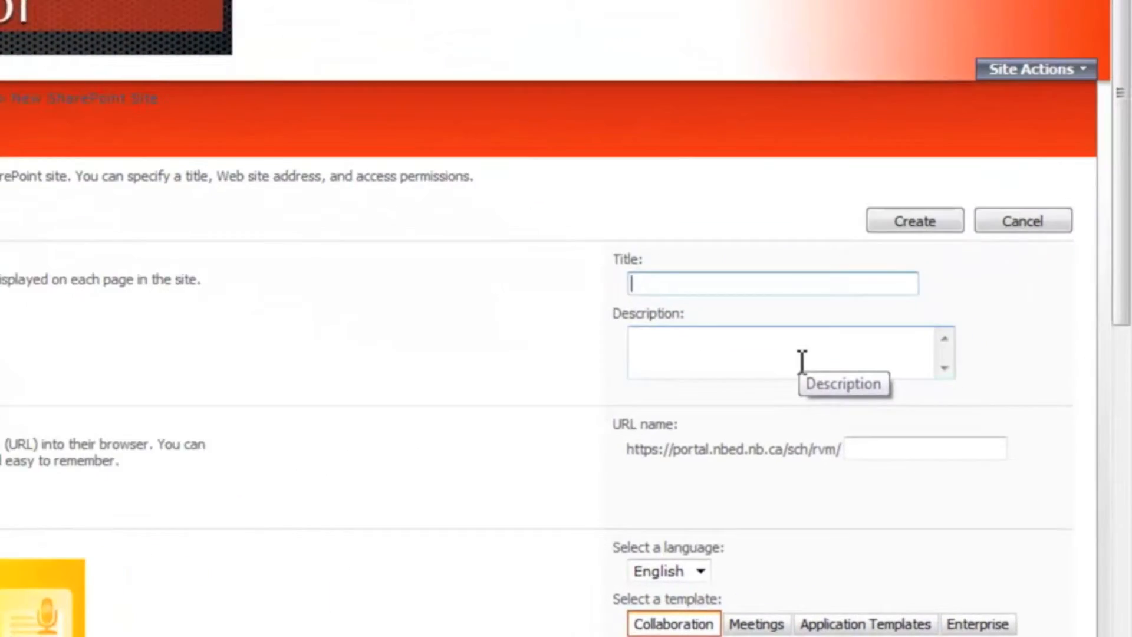
Enter the teacher's courtesy title and surname as the site title, and the lowercase surname as the URL name
type("Mr. Leger")
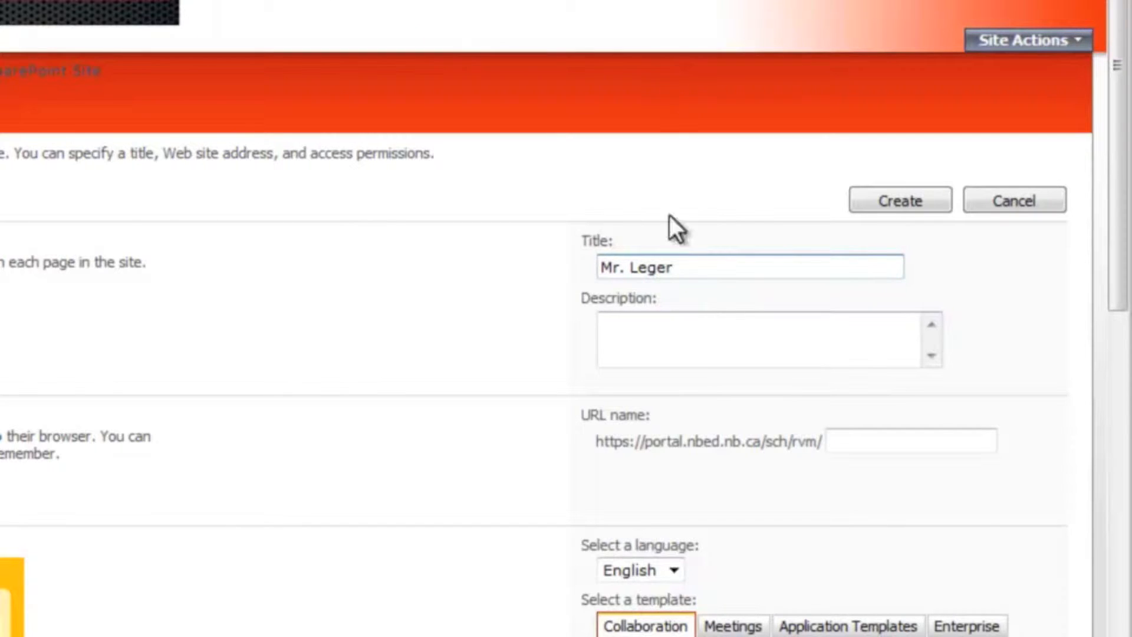
left_click(868, 433)
type("leger")
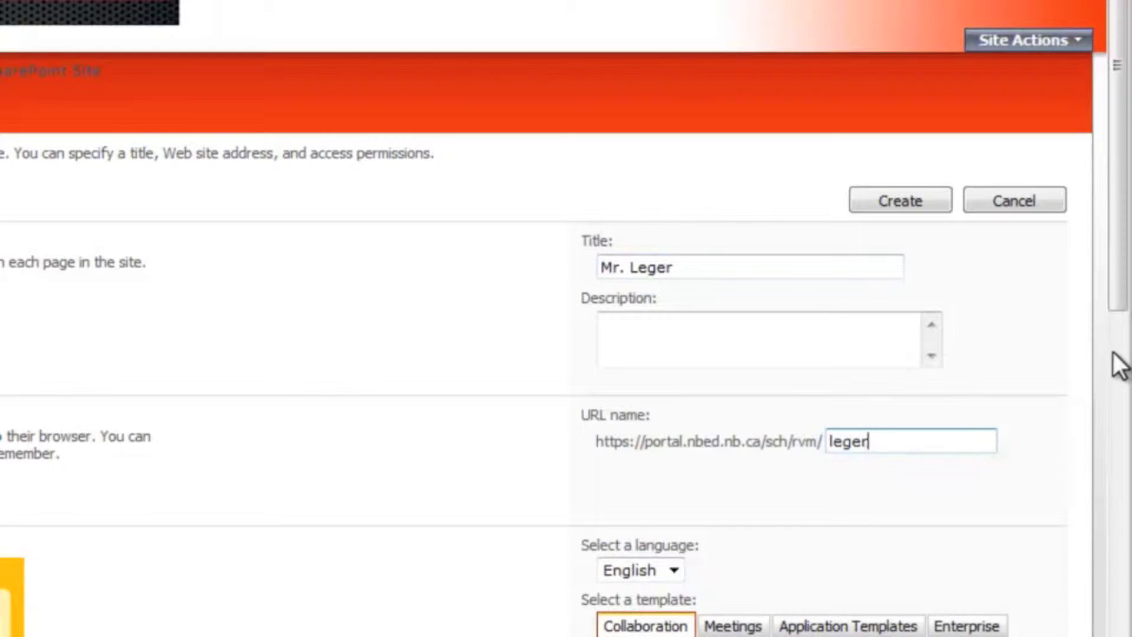
Choose the custom template RVMS Site Template for the new teacher site
left_click_drag(1120, 311, 1116, 551)
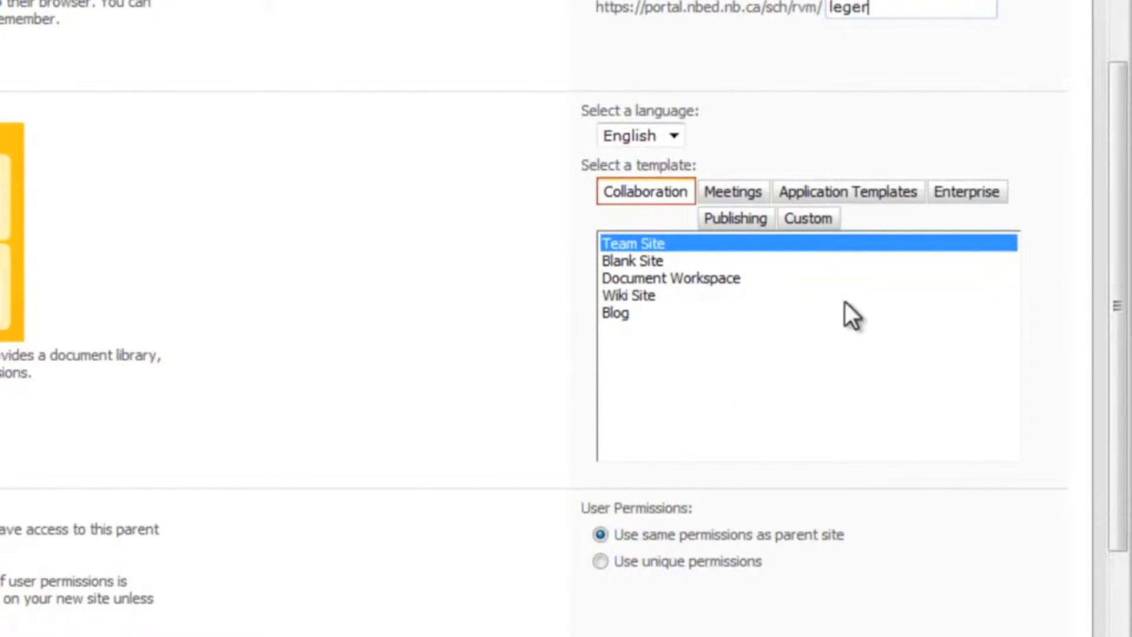
left_click(805, 221)
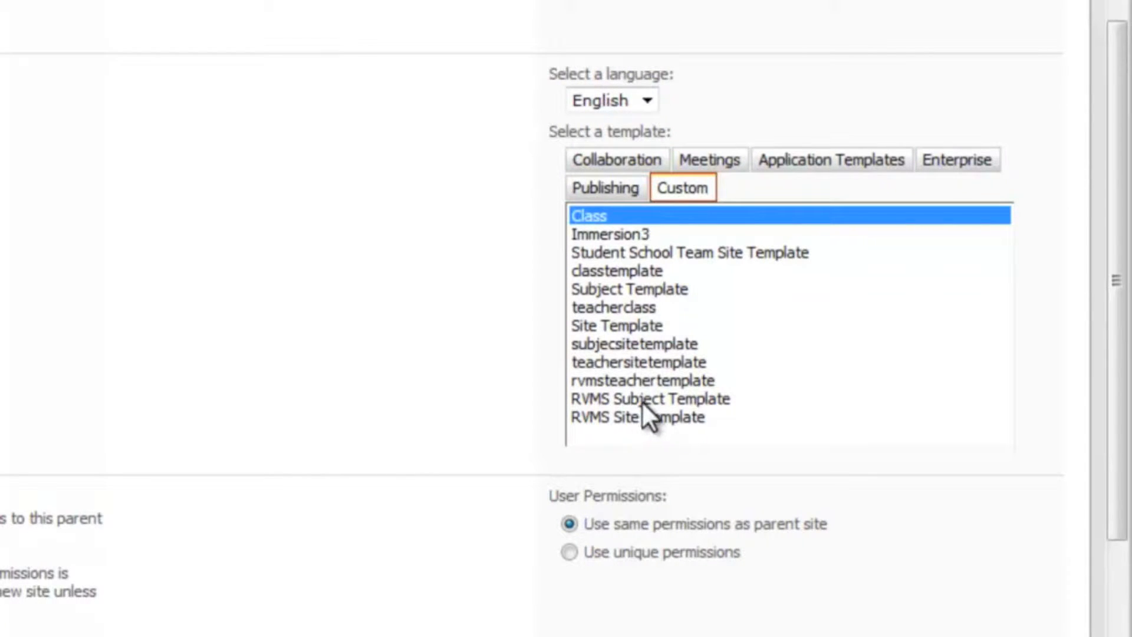
left_click(642, 398)
left_click(639, 416)
left_click(637, 399)
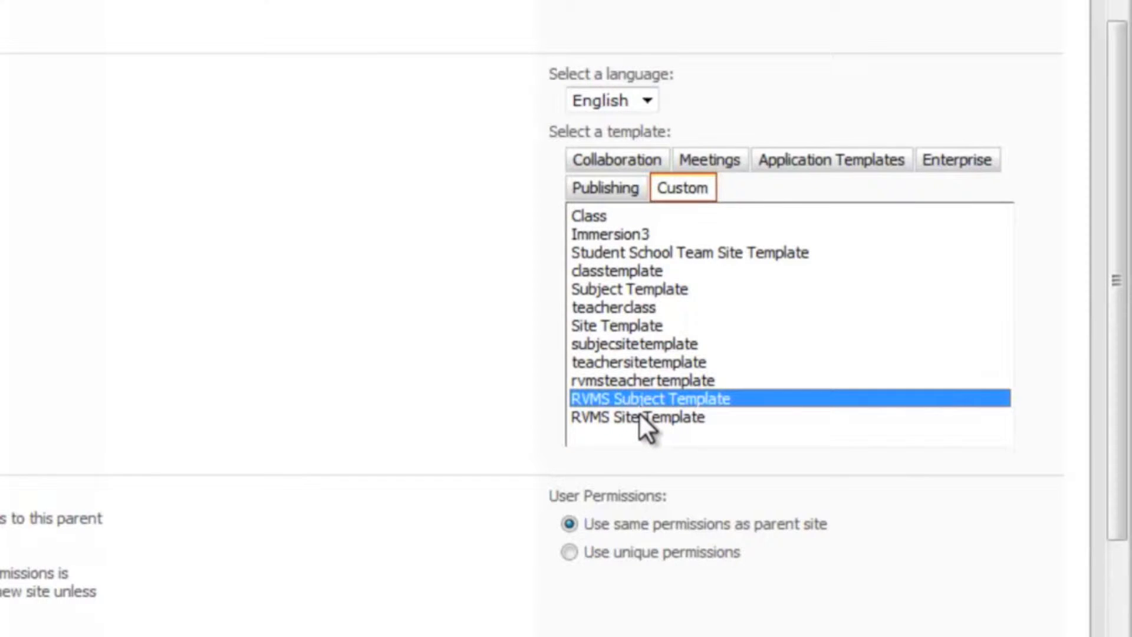
left_click(638, 416)
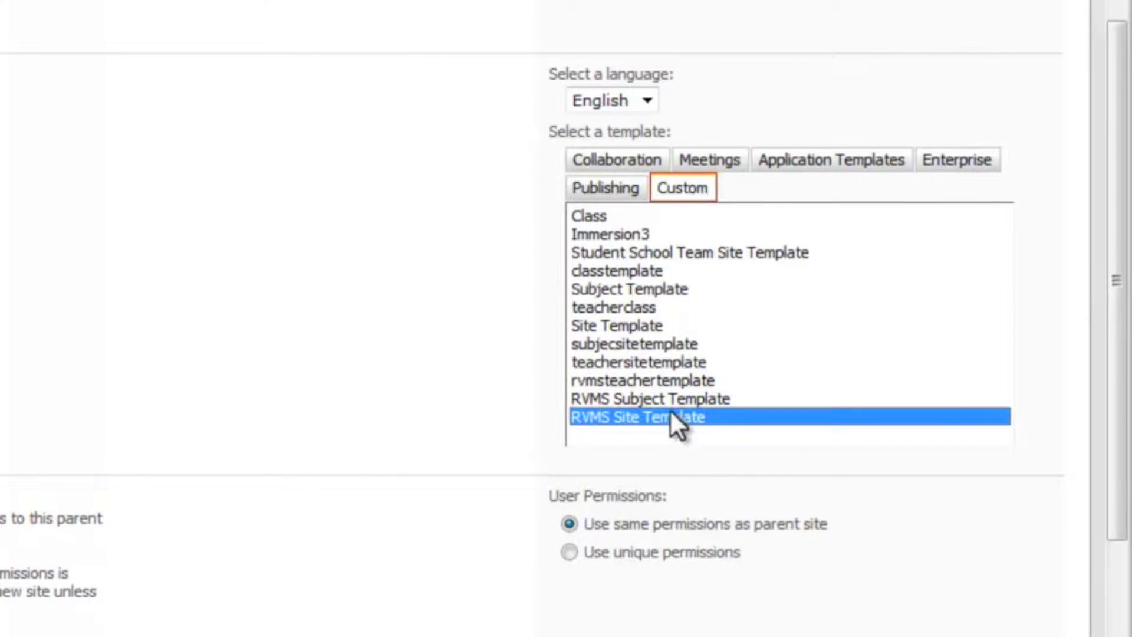
Give the new site unique permissions and create it
left_click(570, 552)
left_click_drag(1117, 436, 1114, 551)
left_click(880, 581)
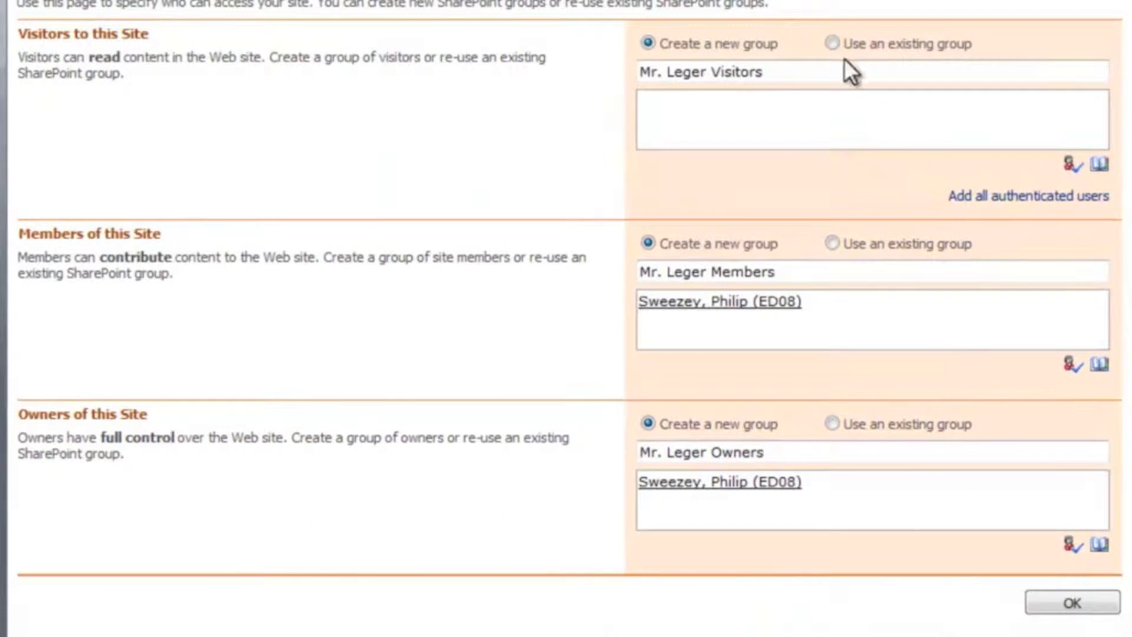
Add NBED\2072-admin as a member of the new site's visitors group
left_click(726, 102)
type("NB")
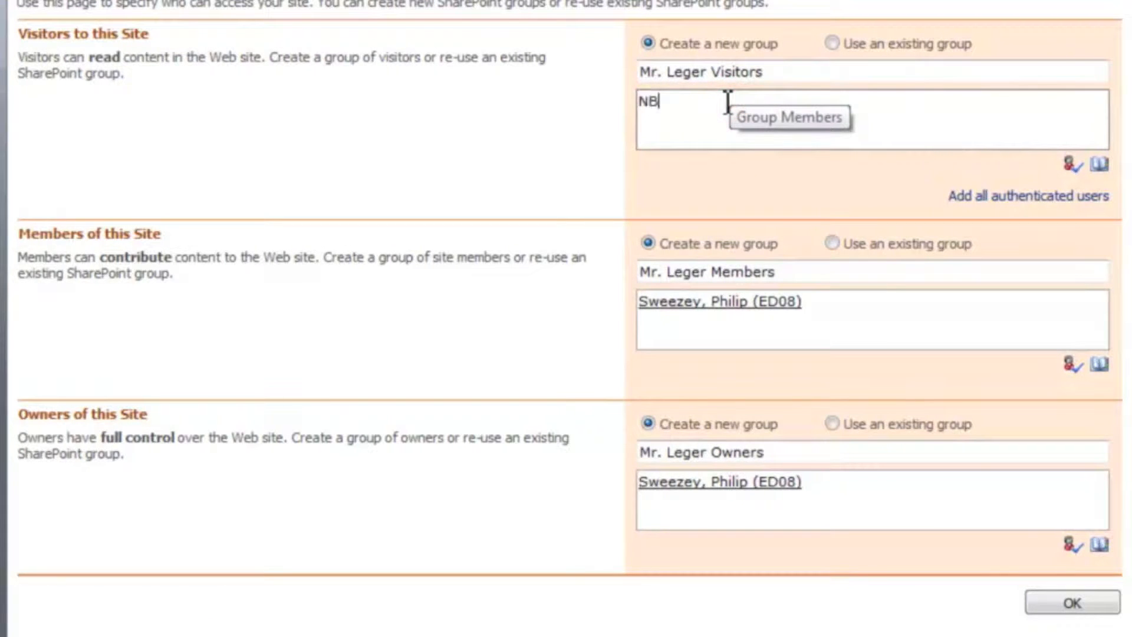
type("ED\\2072-admin")
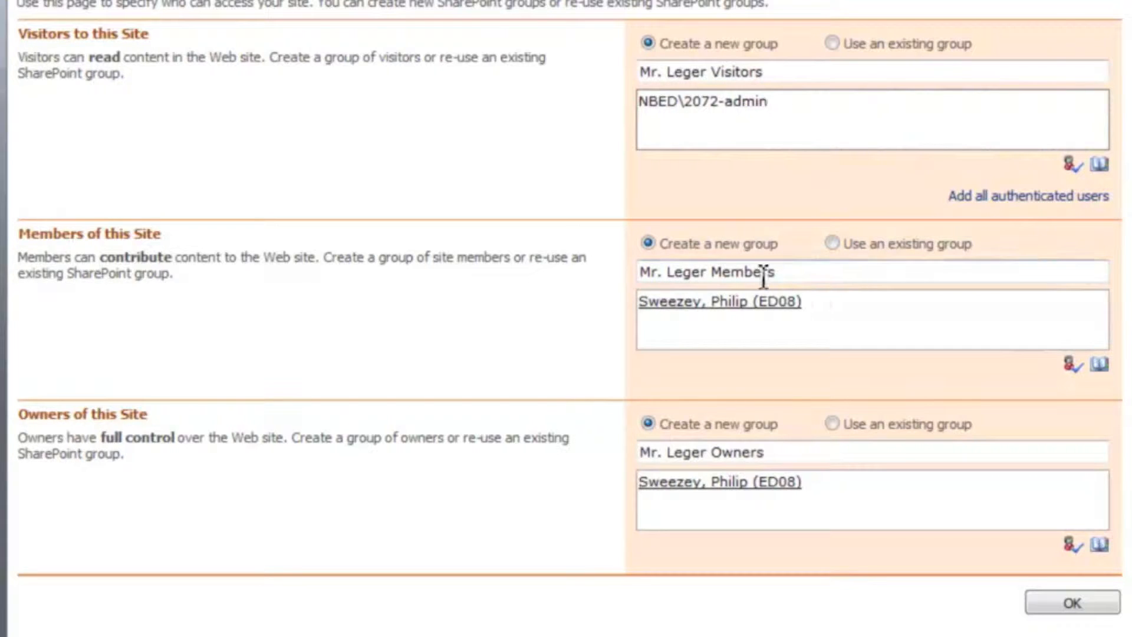
Replace "Members" with "Students" in the site members group's name and remove the person listed in that group
left_click_drag(711, 271, 849, 285)
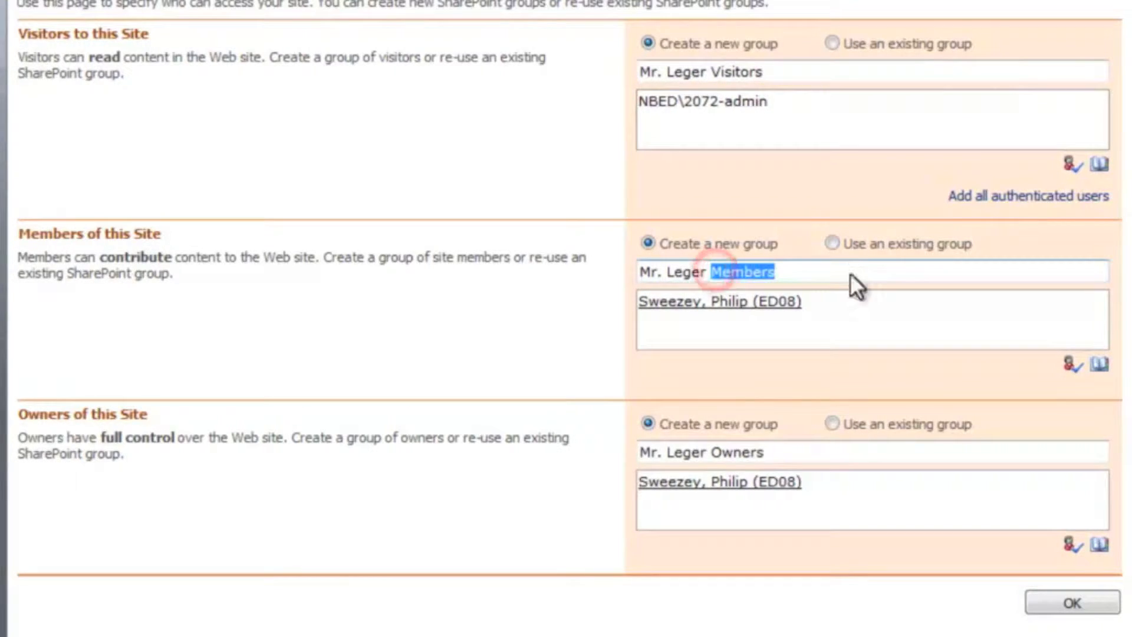
type("Students")
left_click(820, 304)
key("BackSpace")
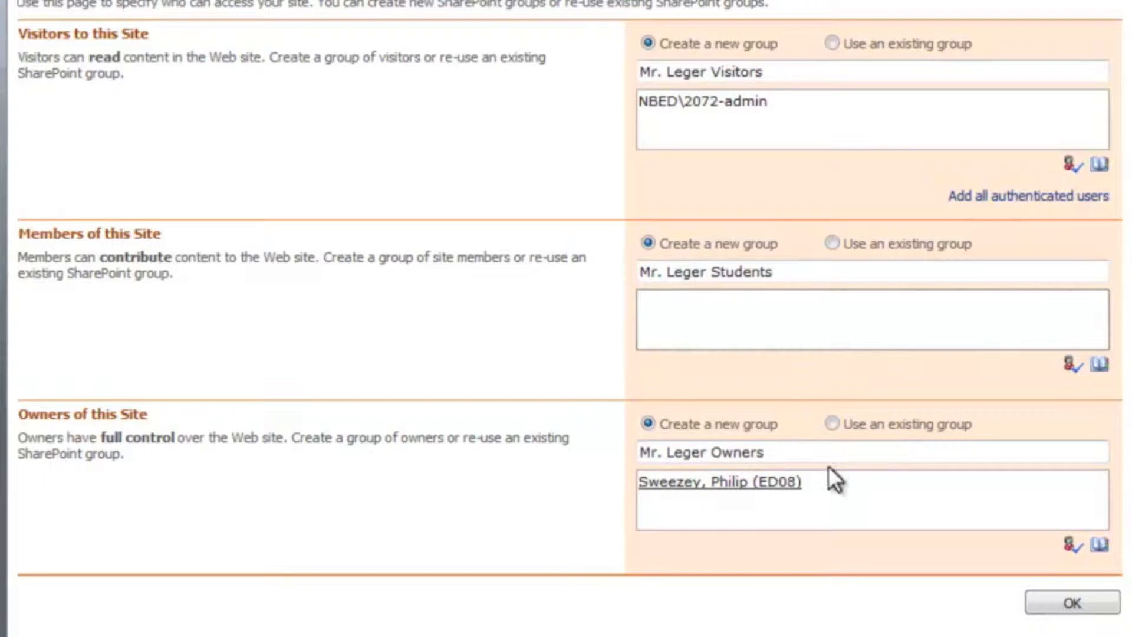
Replace "Owners" with "Teacher" in the owners group's name, add the teacher from the directory, and save the site groups
double_click(736, 454)
type("Teacher")
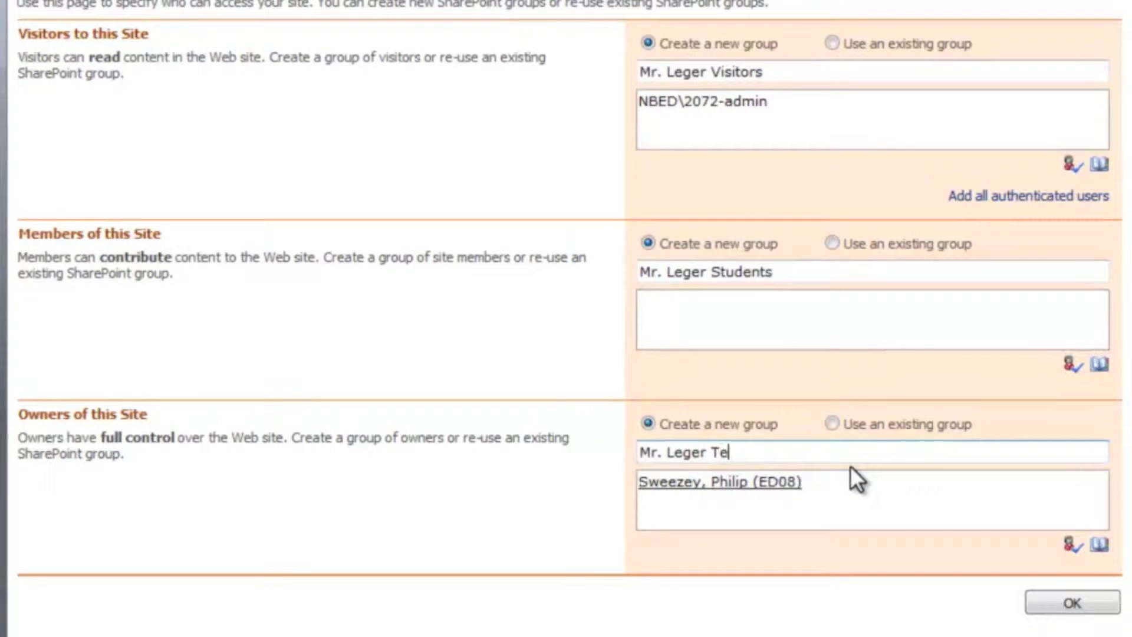
left_click(1101, 546)
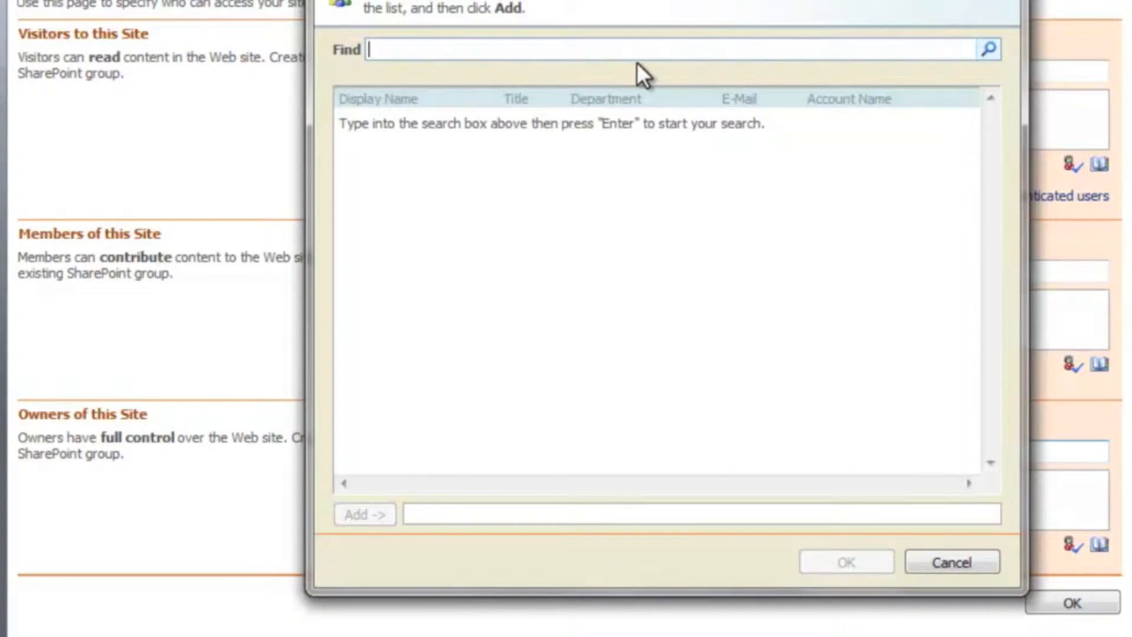
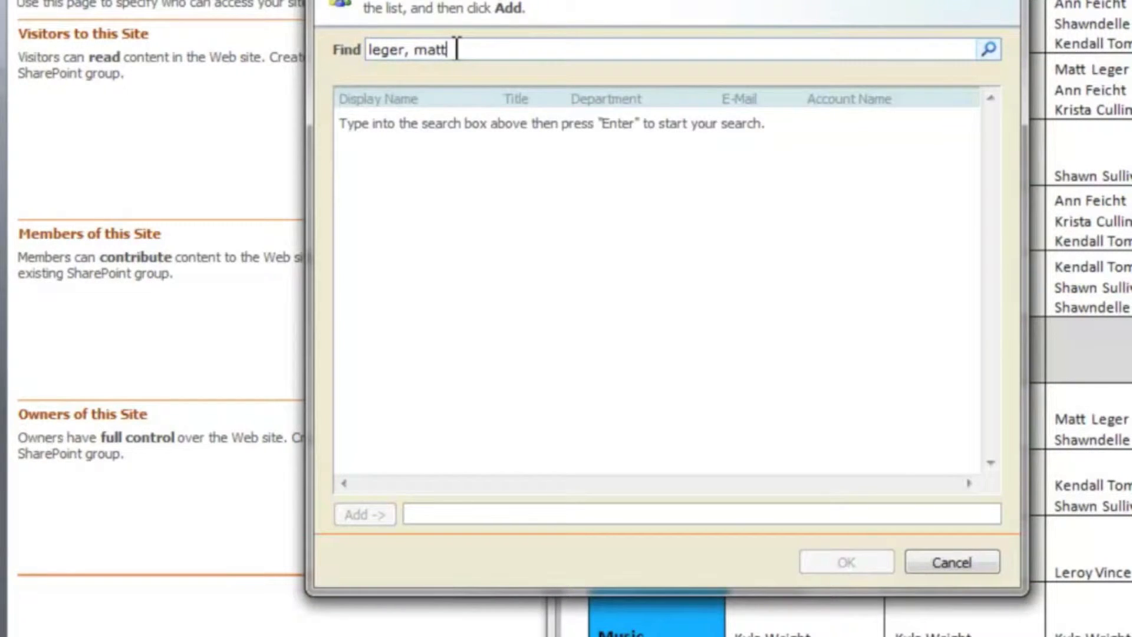
key("Return")
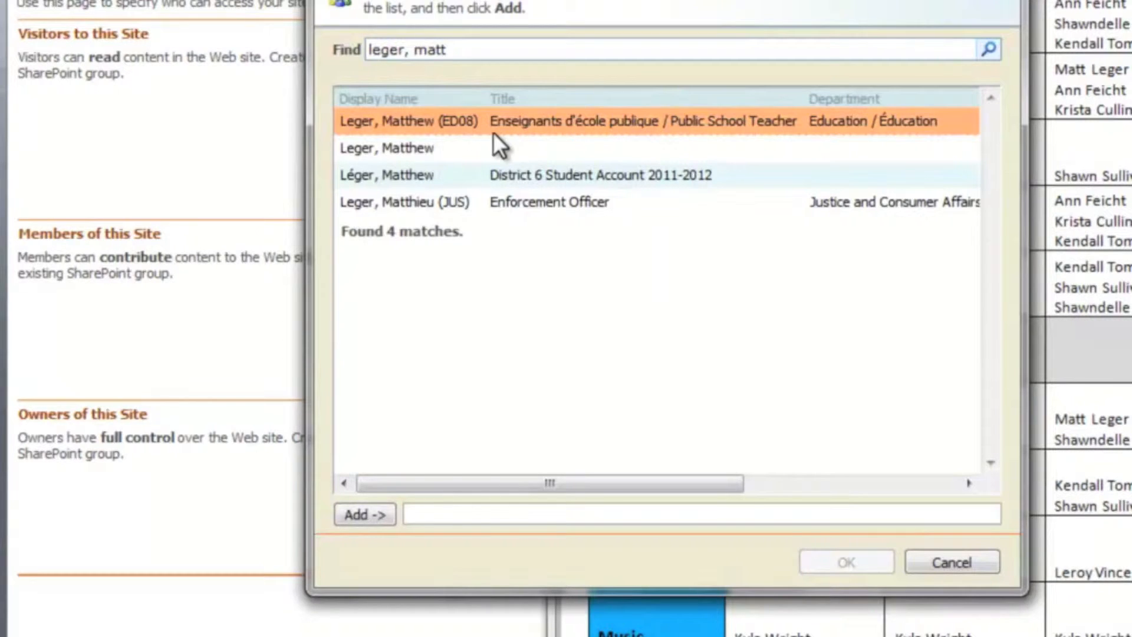
left_click(348, 512)
left_click(824, 565)
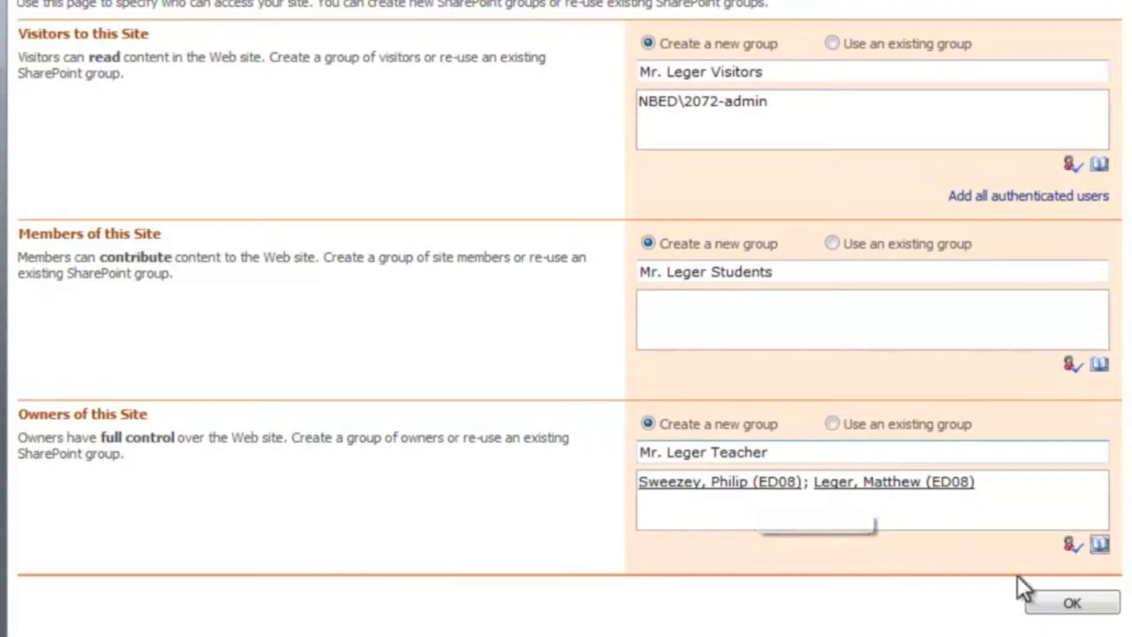
left_click(1061, 608)
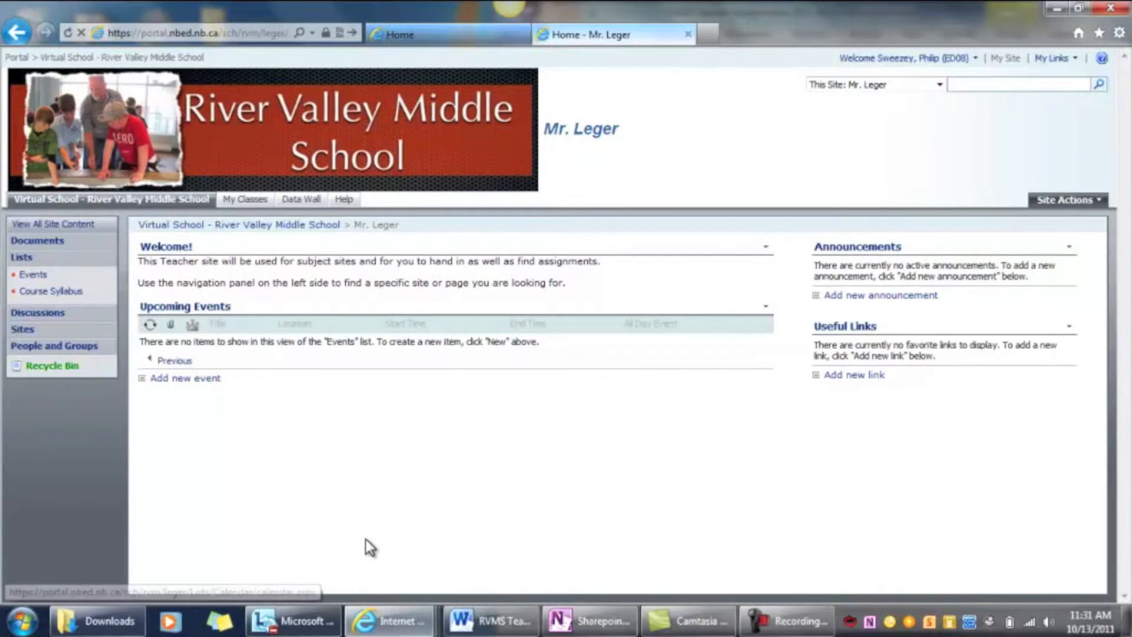
Disable Quick Launch and enable Tree View in the teacher site's settings, and return to its home page
left_click(1092, 202)
left_click(1014, 306)
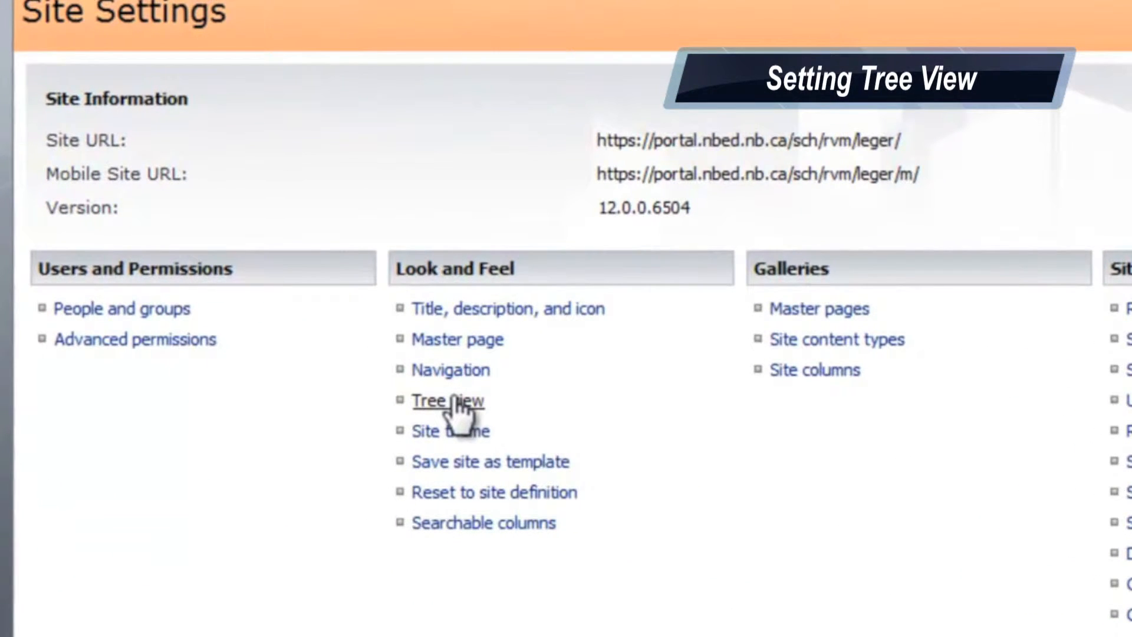
left_click(457, 402)
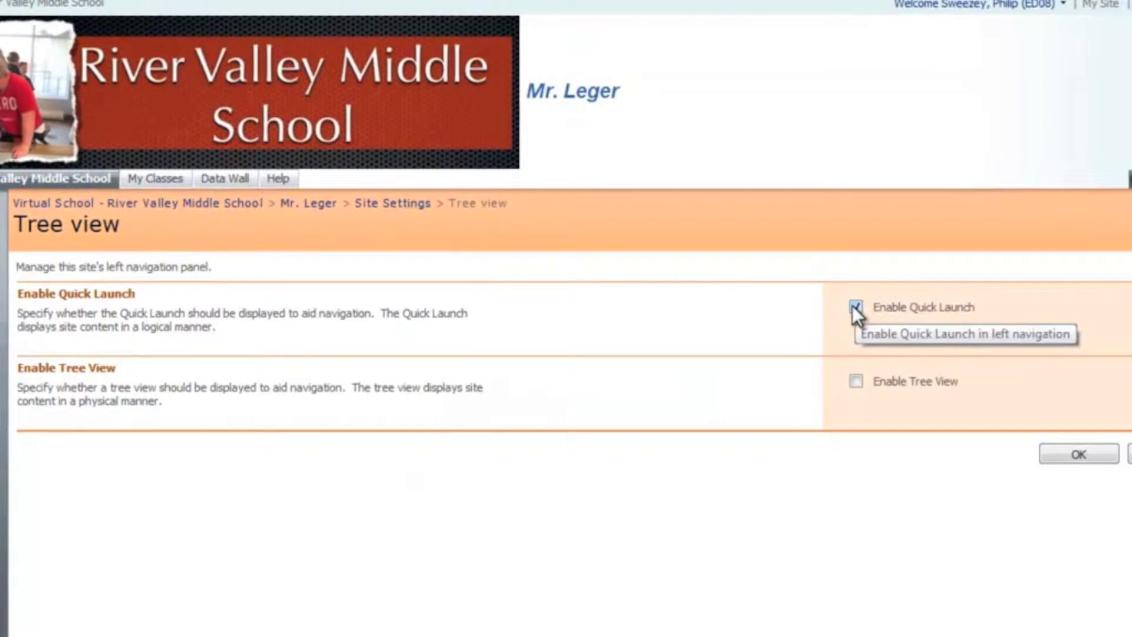
left_click(855, 307)
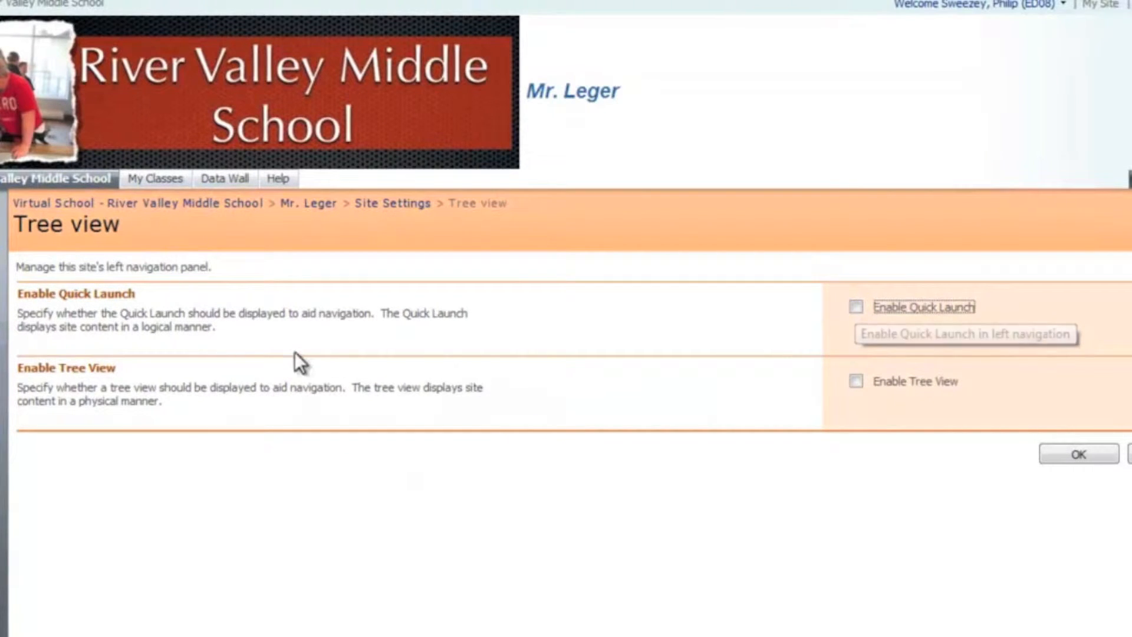
left_click(857, 382)
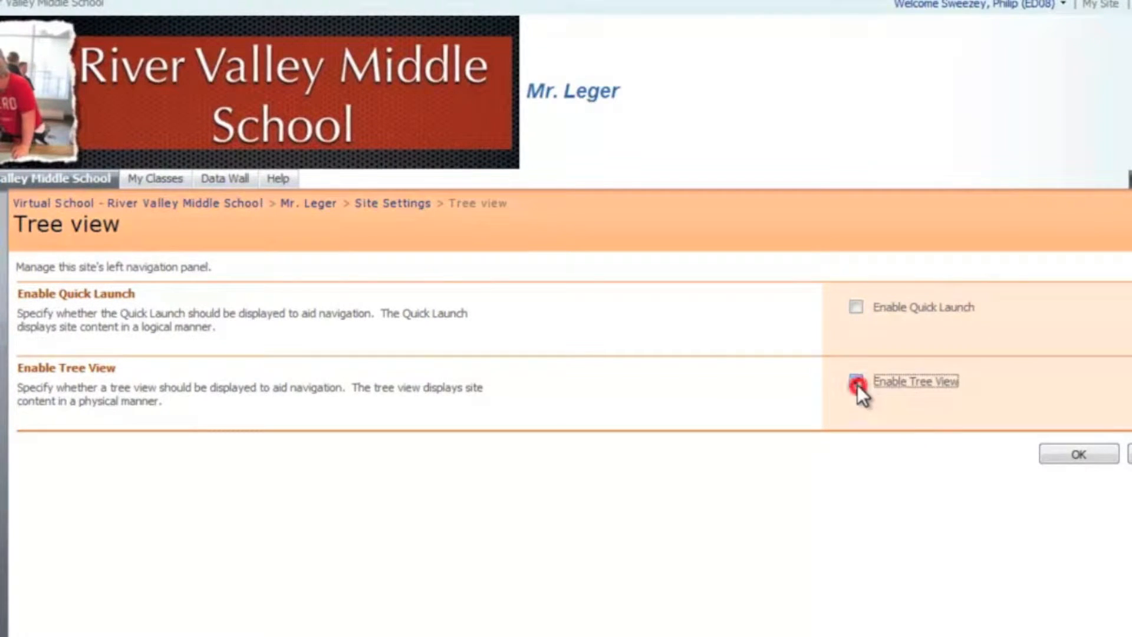
left_click(1081, 452)
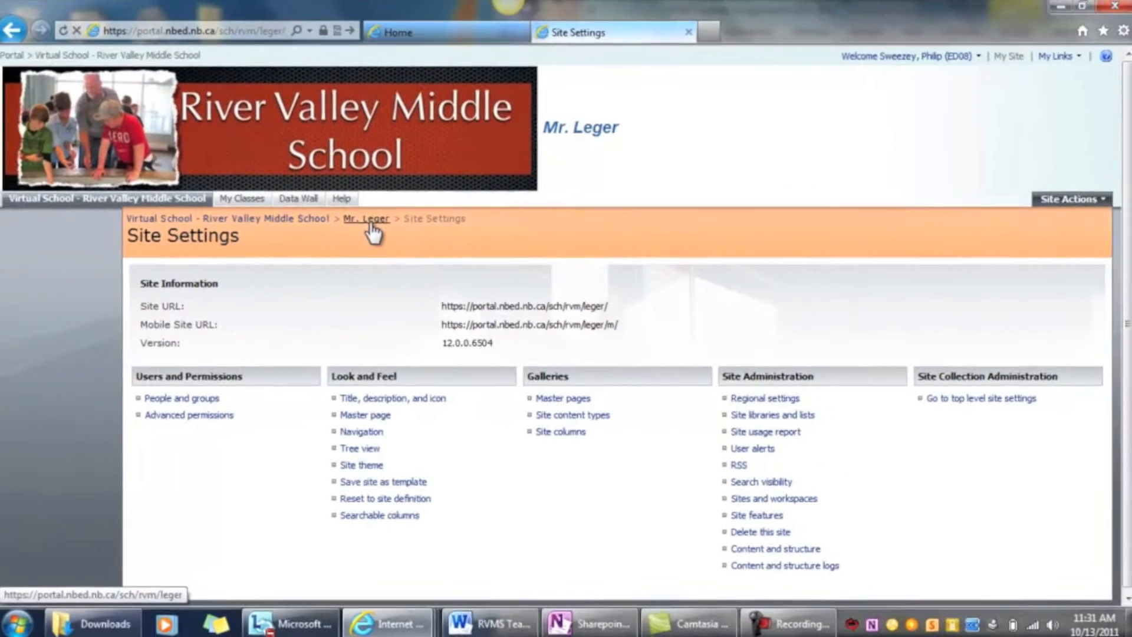
left_click(309, 204)
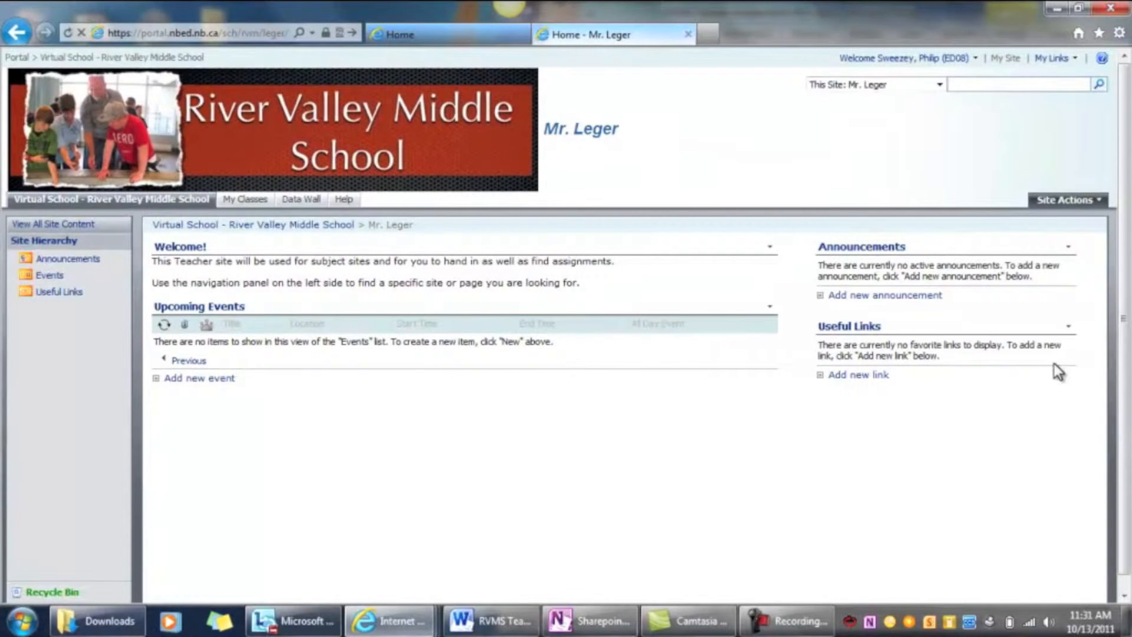
Open People and Groups from the site settings and check the members of the Teacher and Visitors groups
left_click(1072, 203)
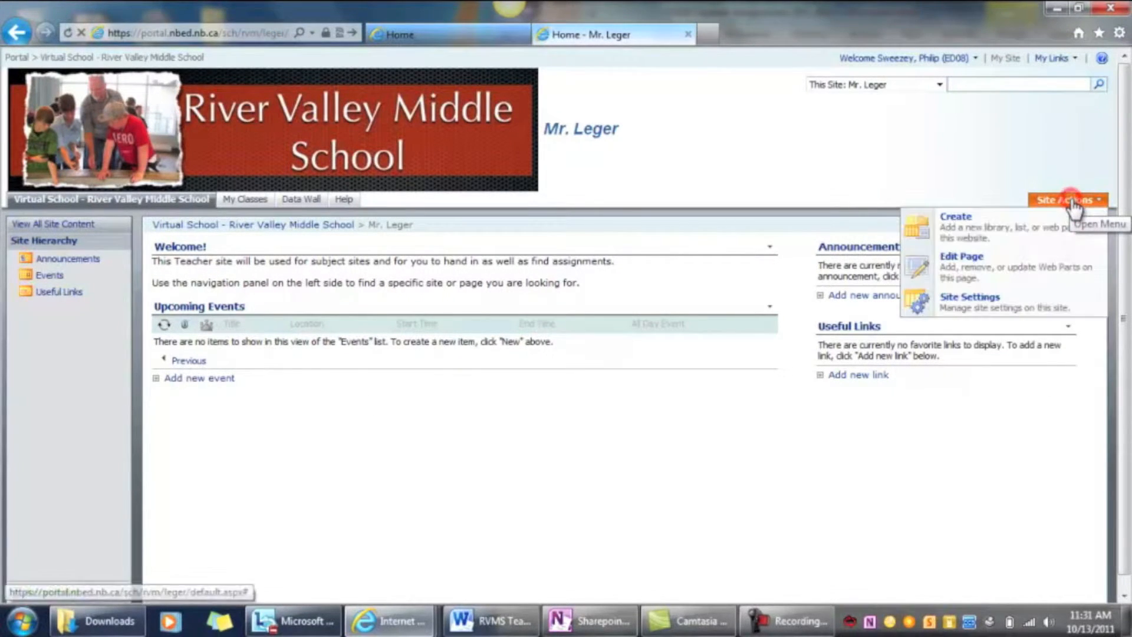
left_click(1022, 302)
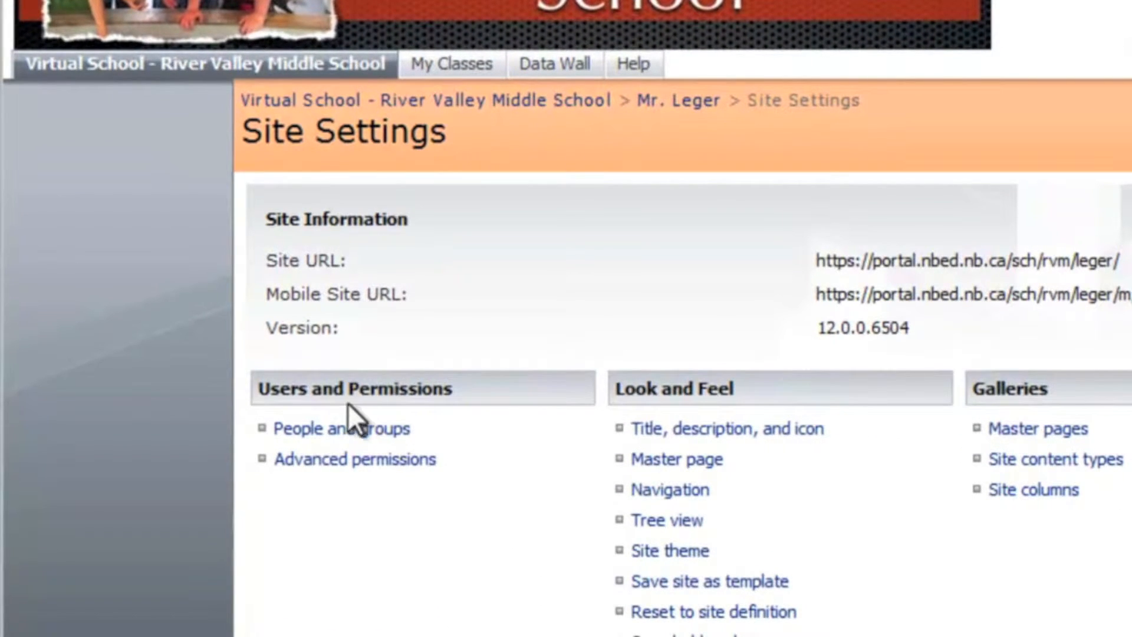
left_click(351, 424)
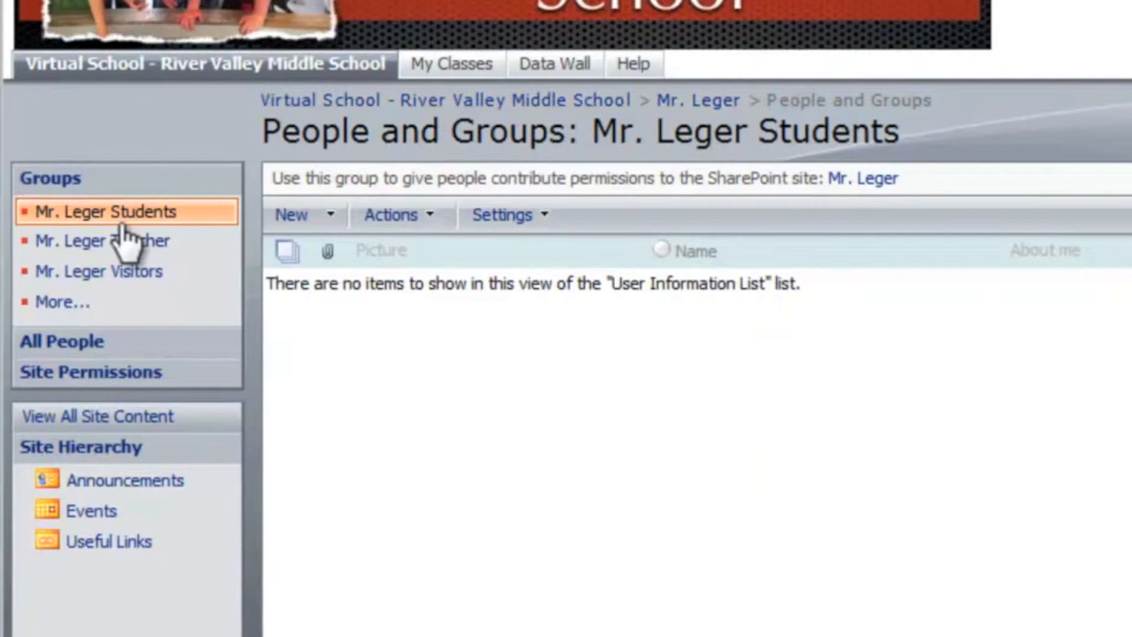
left_click(115, 241)
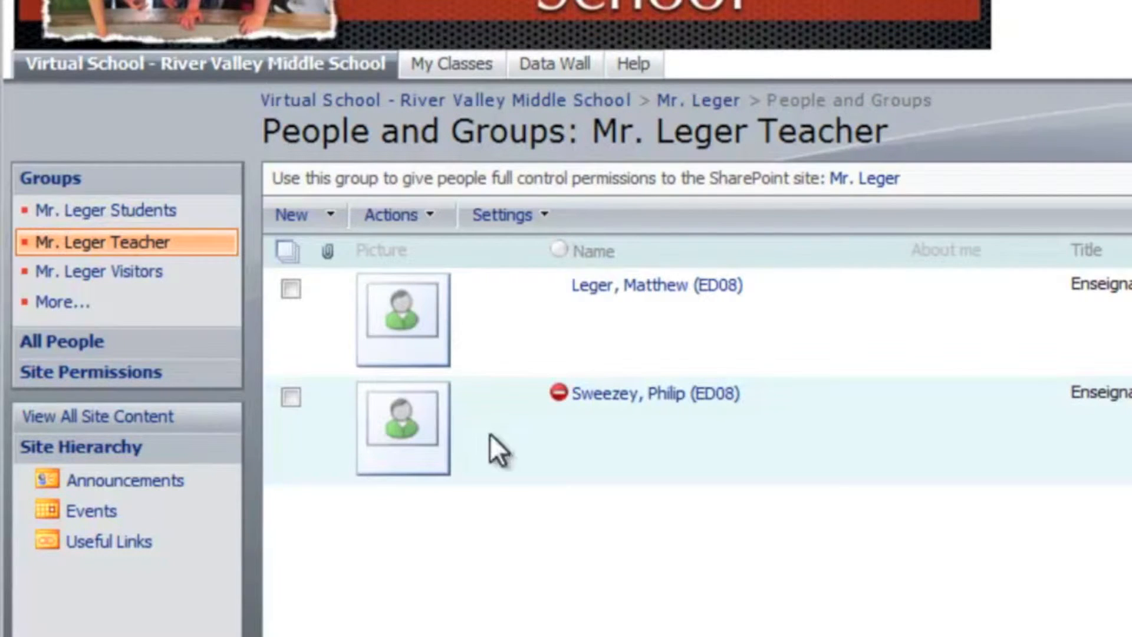
left_click(97, 274)
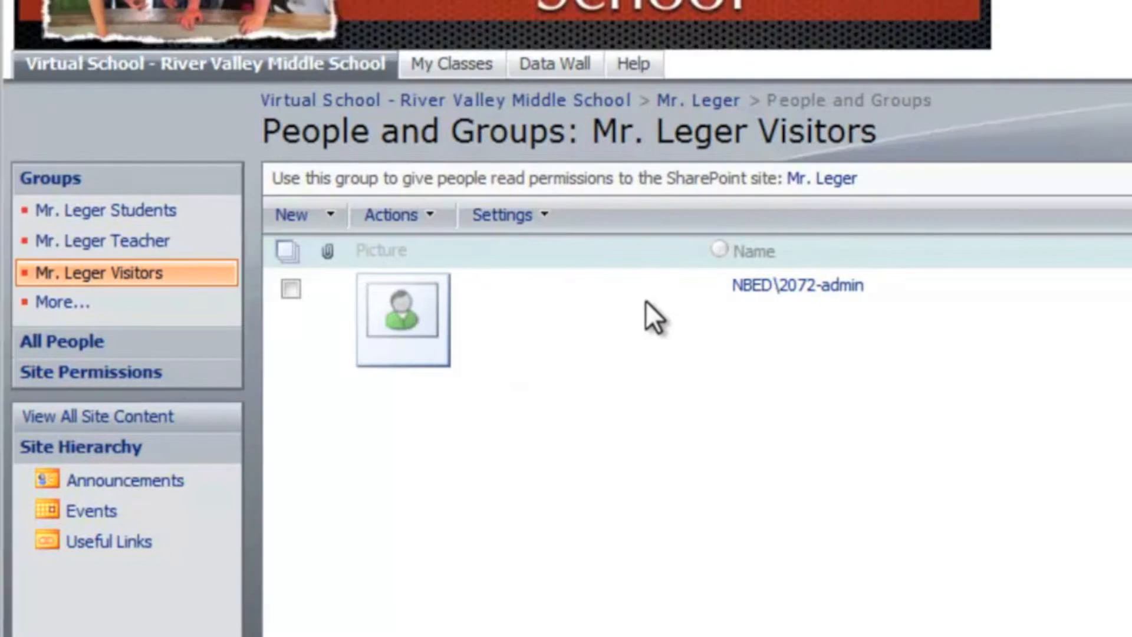
Open the Students group's settings, allow requests to join or leave the group, and turn on auto-accept for requests
left_click(125, 213)
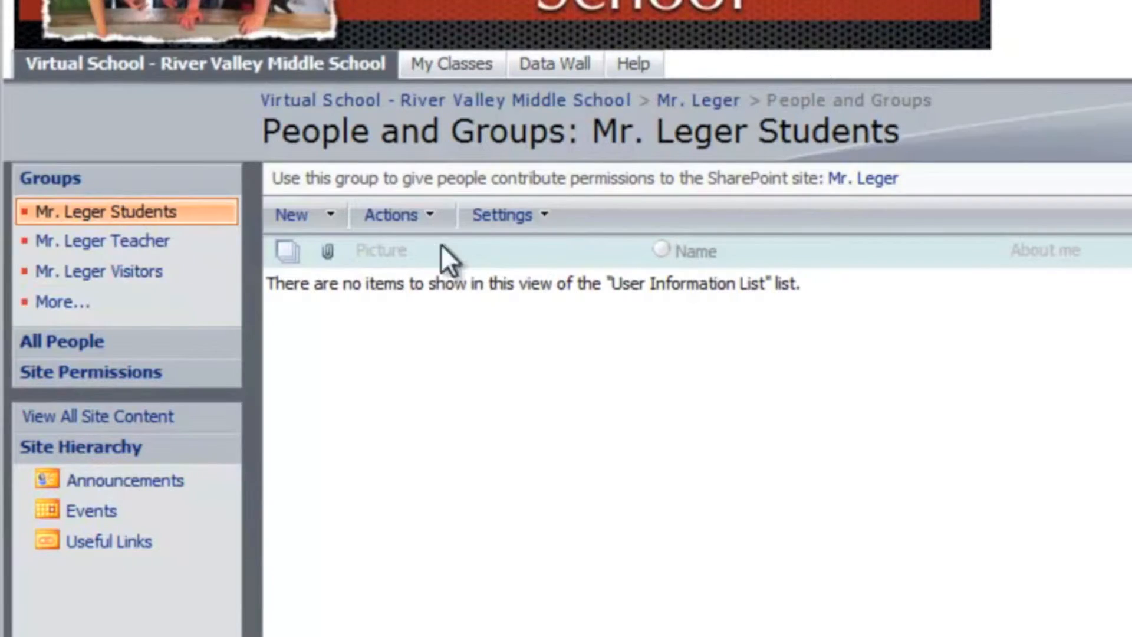
left_click(480, 218)
left_click(500, 260)
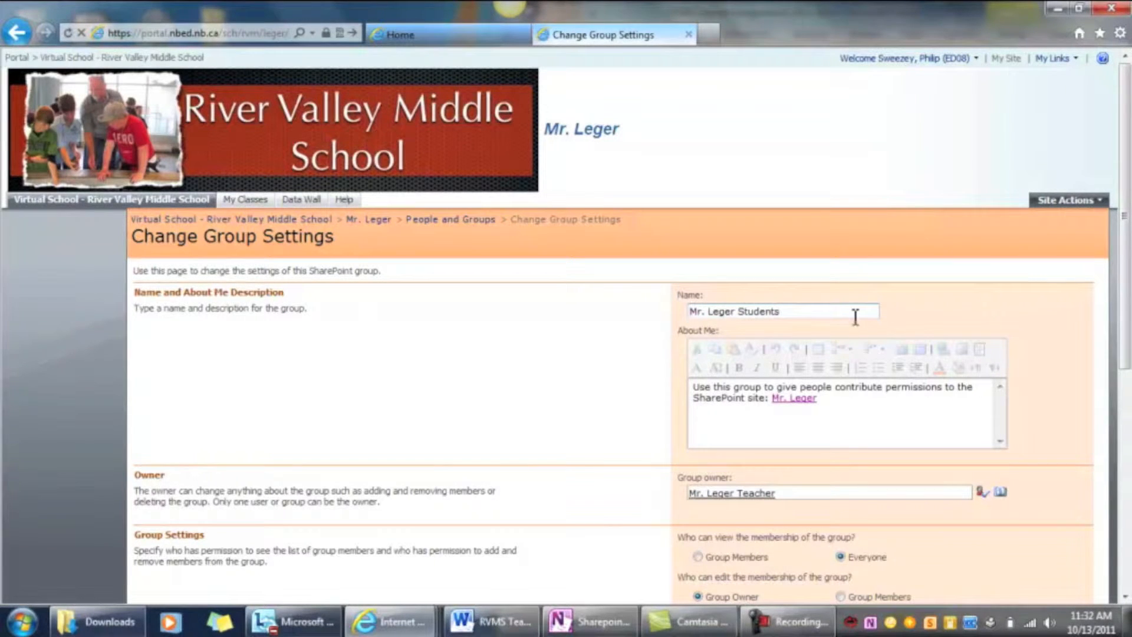
scroll(825, 318, "down", 3)
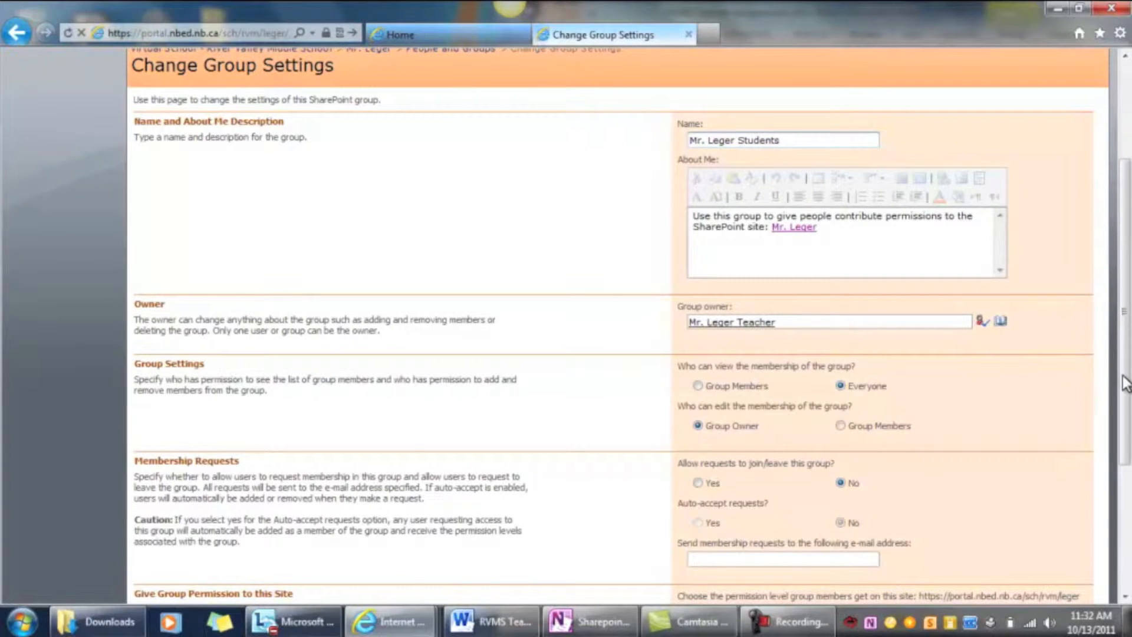
scroll(1088, 371, "down", 5)
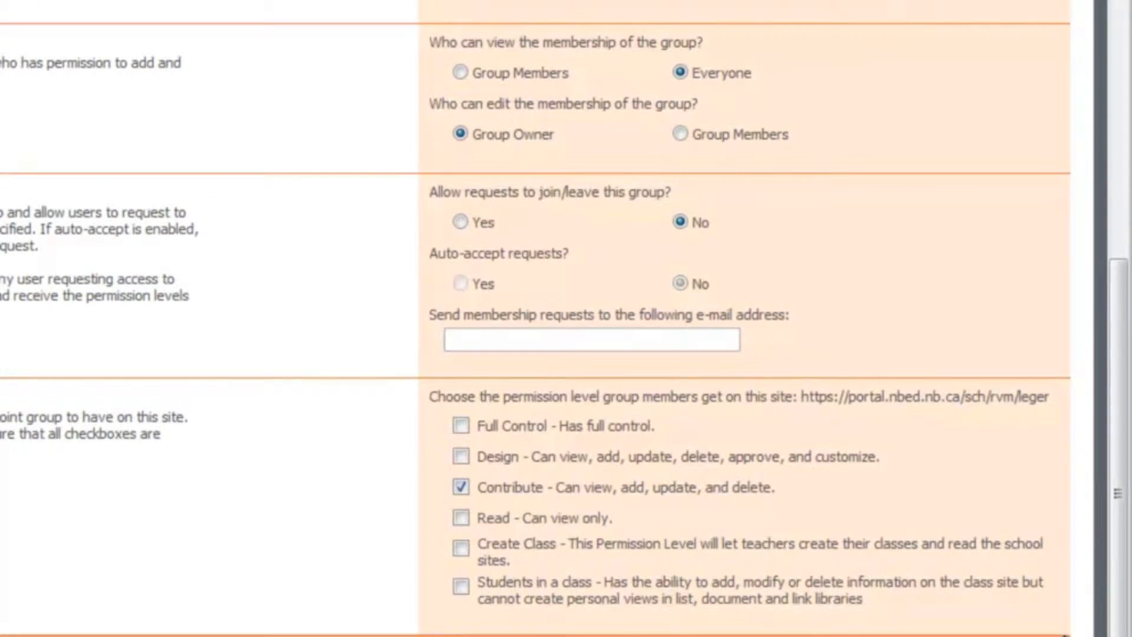
left_click(460, 222)
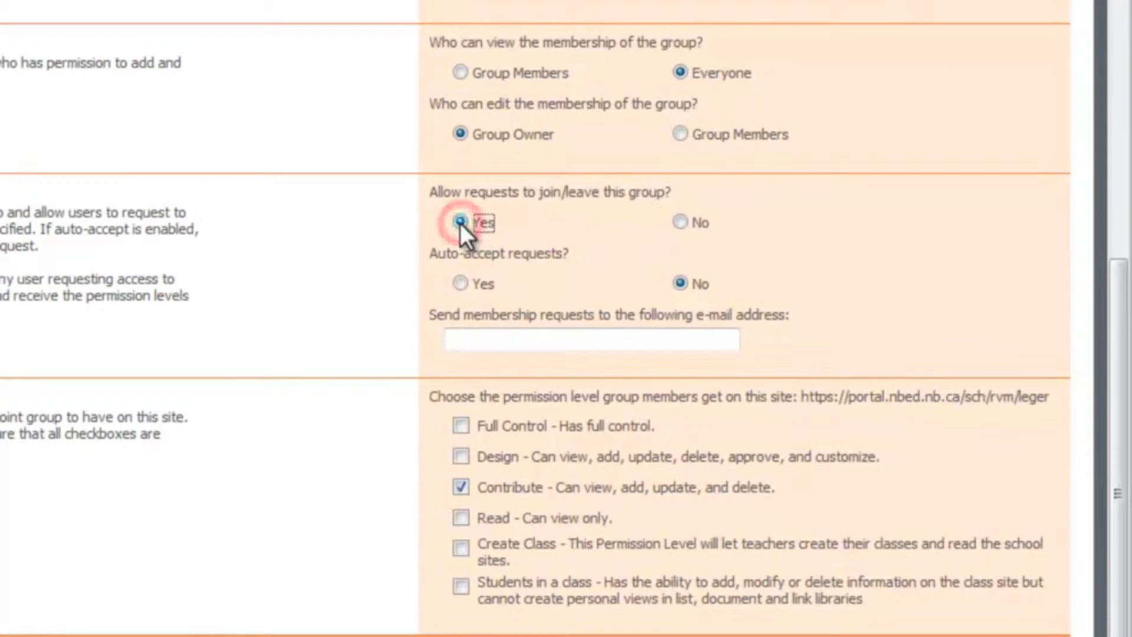
left_click(461, 283)
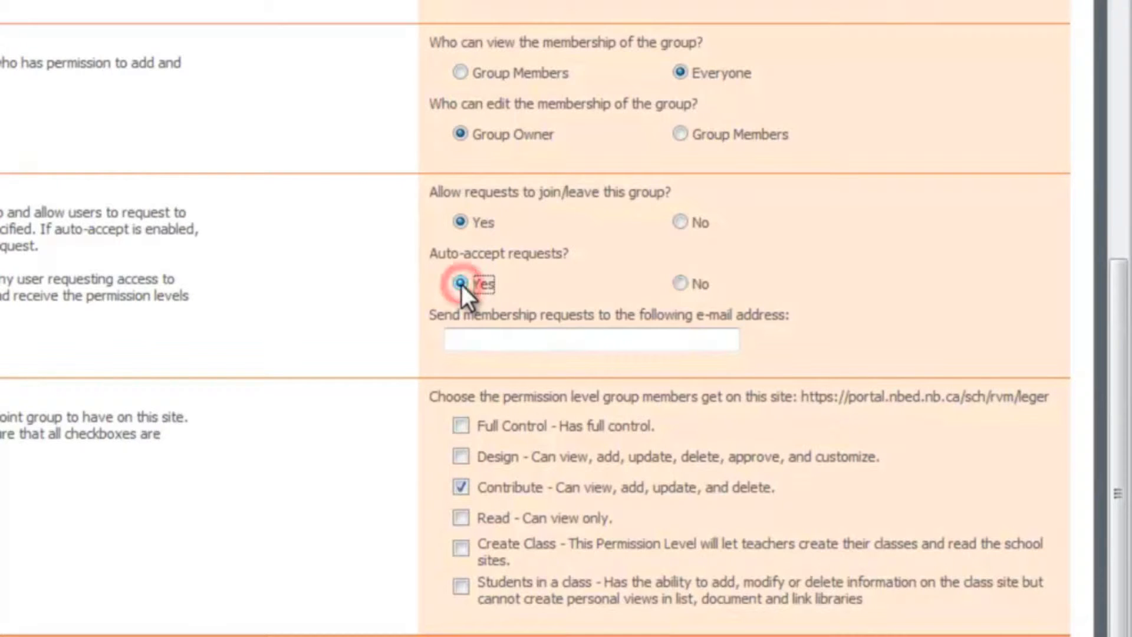
Replace the Students group's Contribute permission level with "Students in a class"
scroll(475, 438, "up", 1)
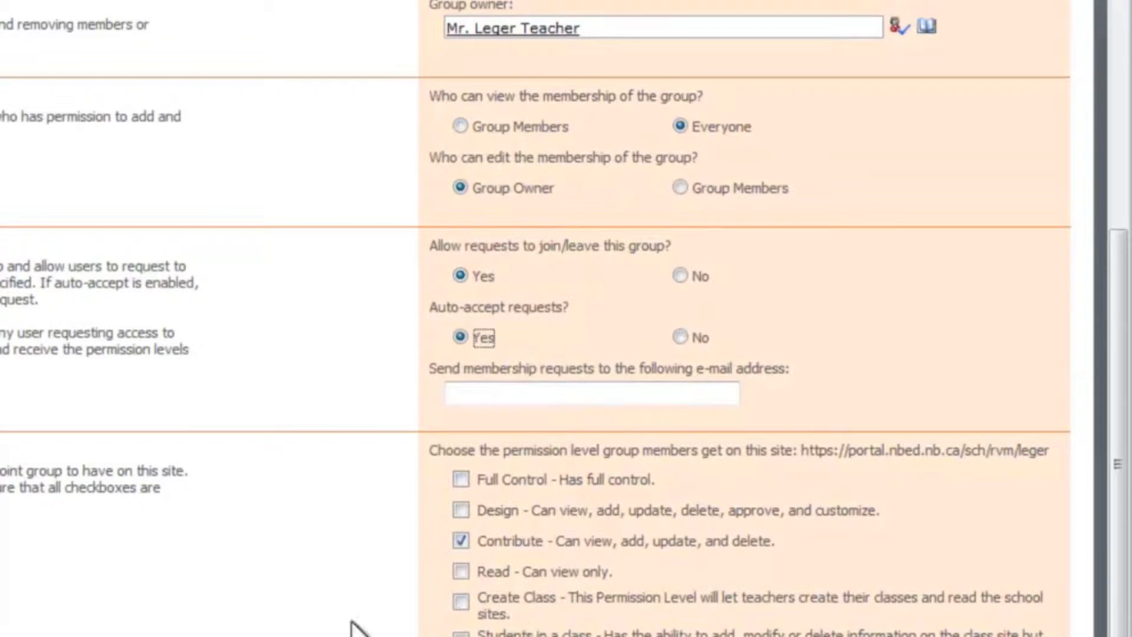
left_click(457, 539)
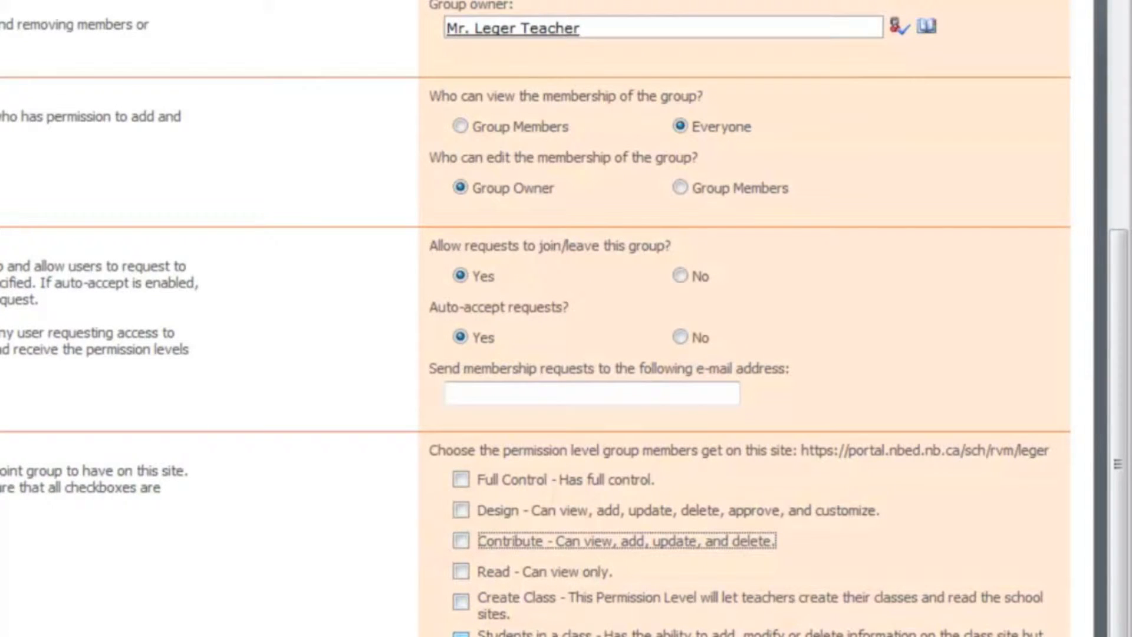
left_click(457, 636)
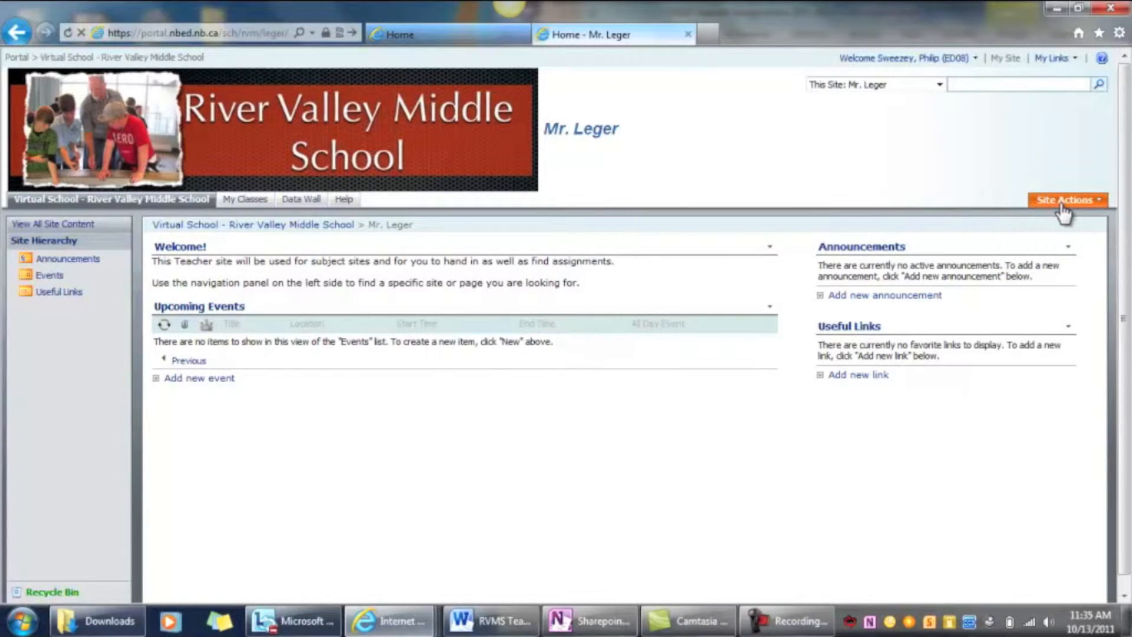
Start a new subsite under the teacher site with the title "English" and the URL name "la"
left_click(1057, 202)
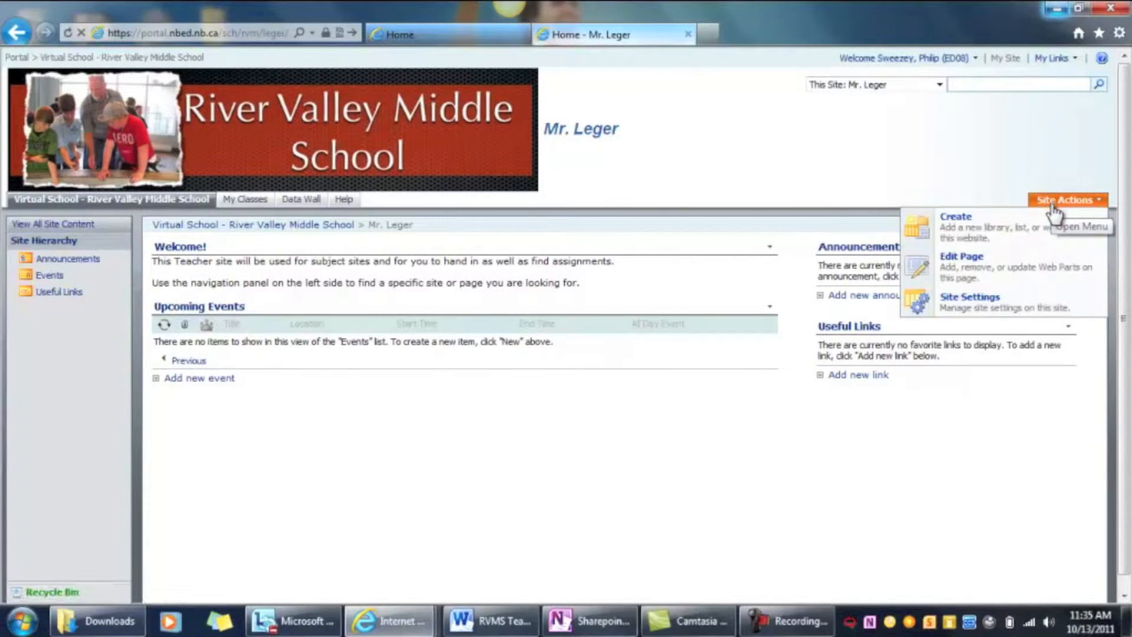
left_click(1032, 230)
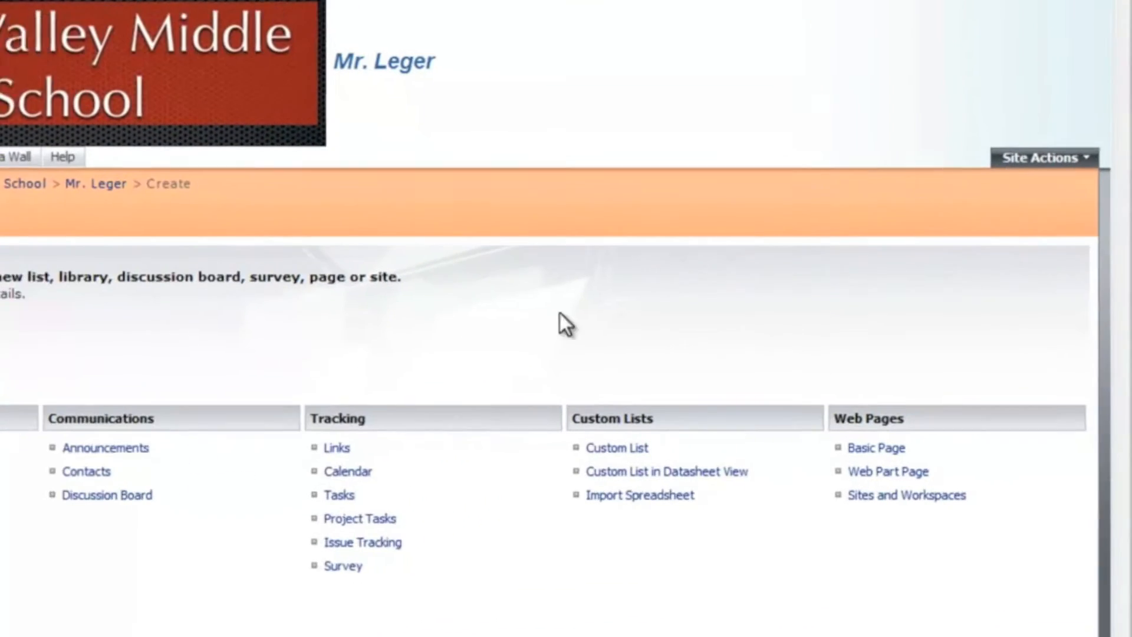
left_click(932, 450)
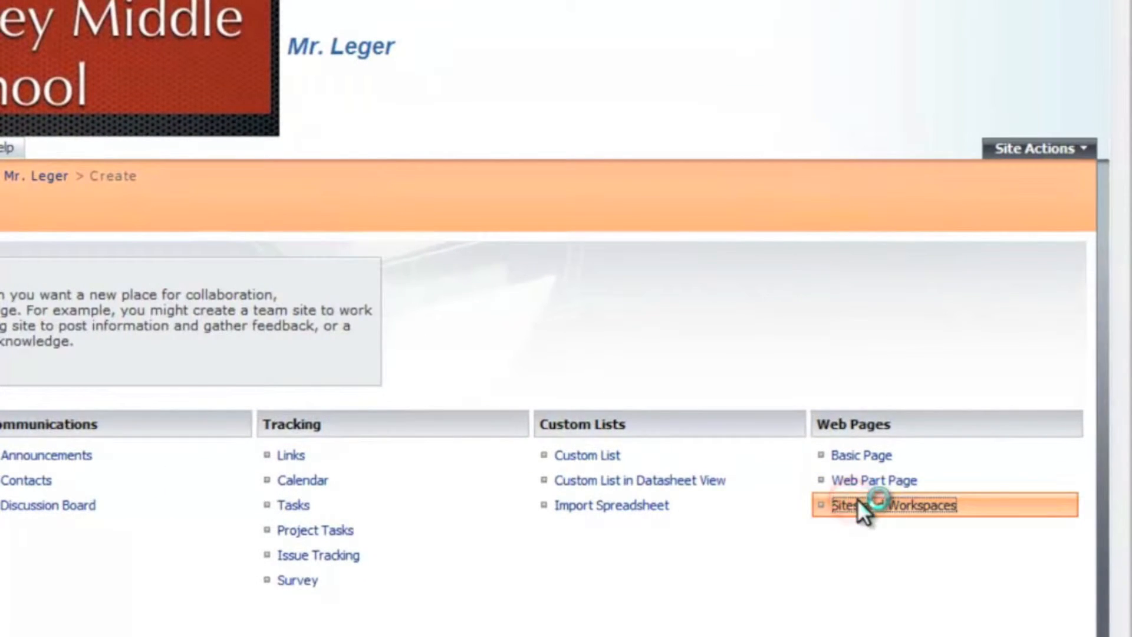
type("English")
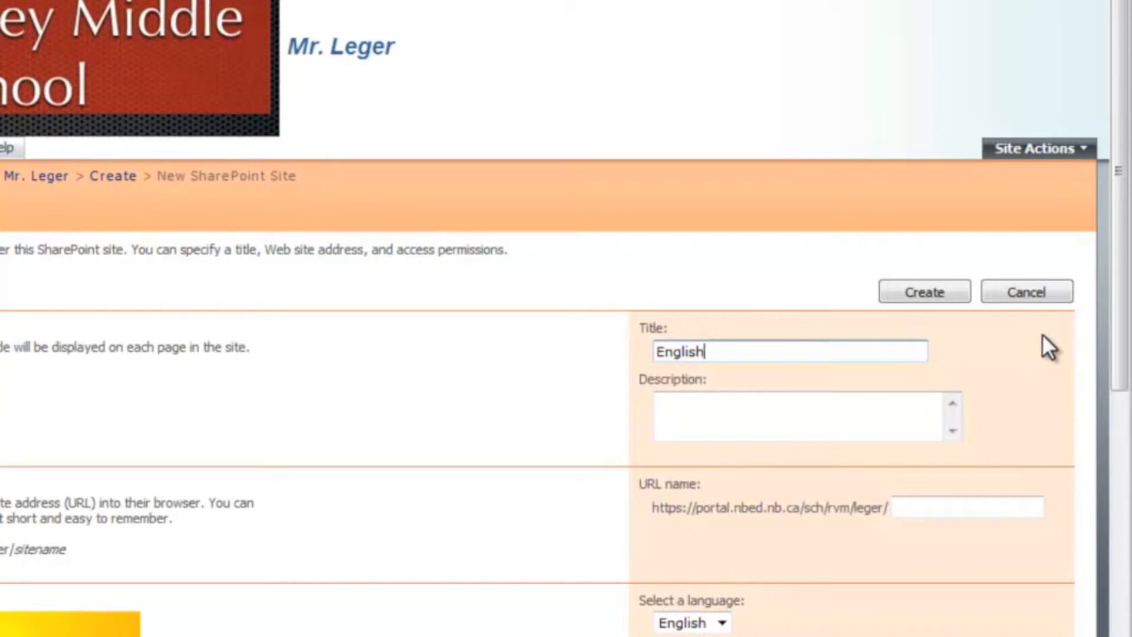
key("Tab")
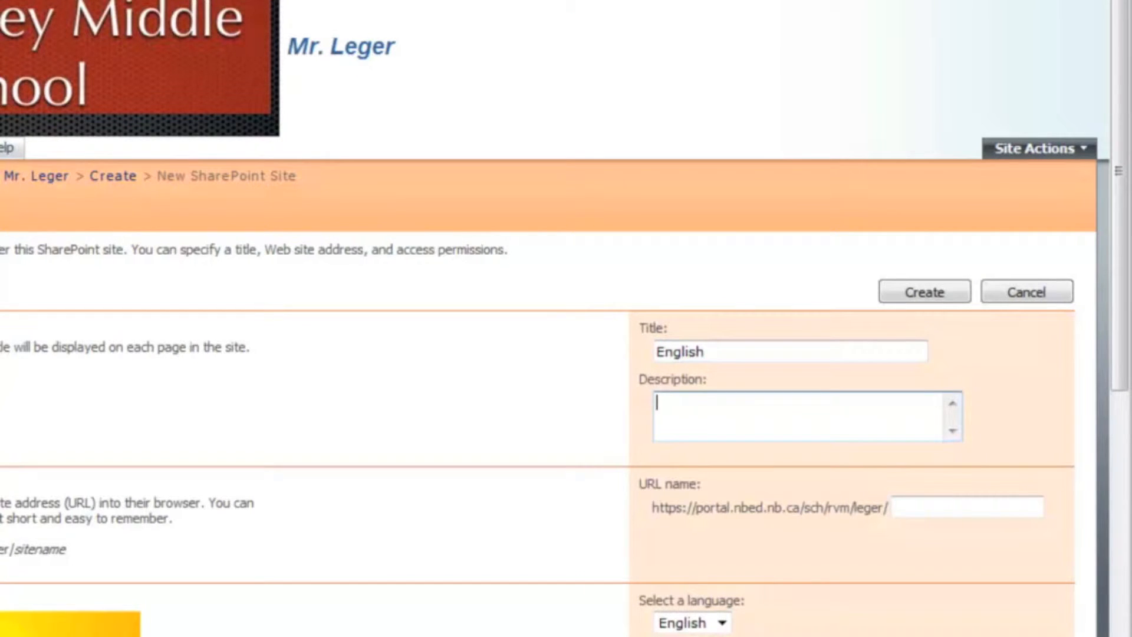
left_click(979, 507)
type("la")
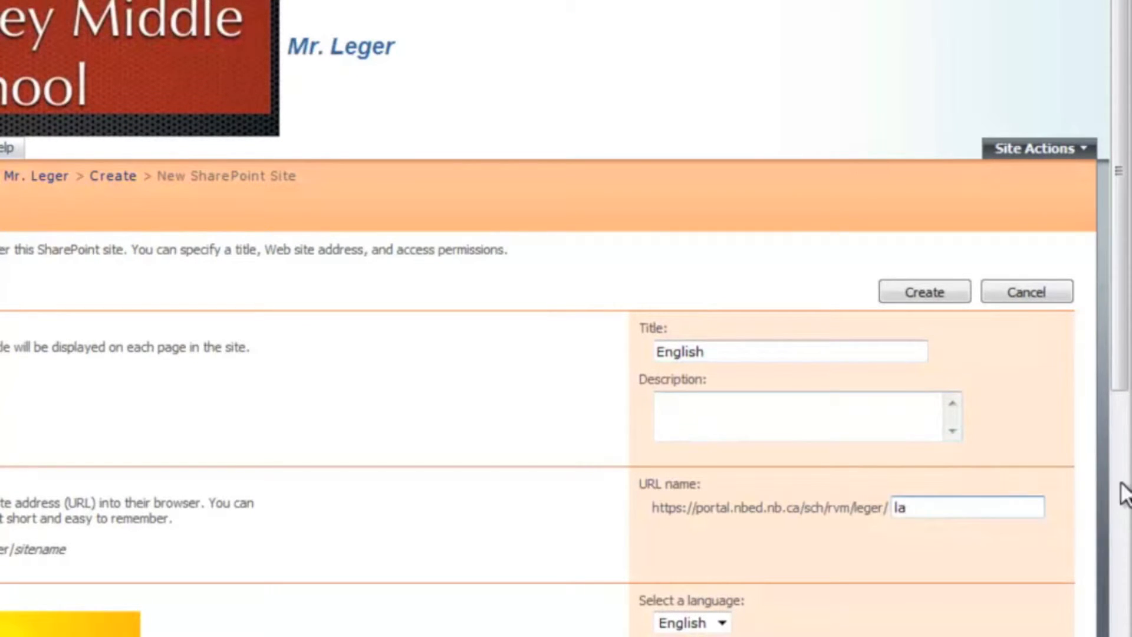
Choose the custom RVMS Subject Template for the English site and create the site
scroll(1120, 384, "down", 5)
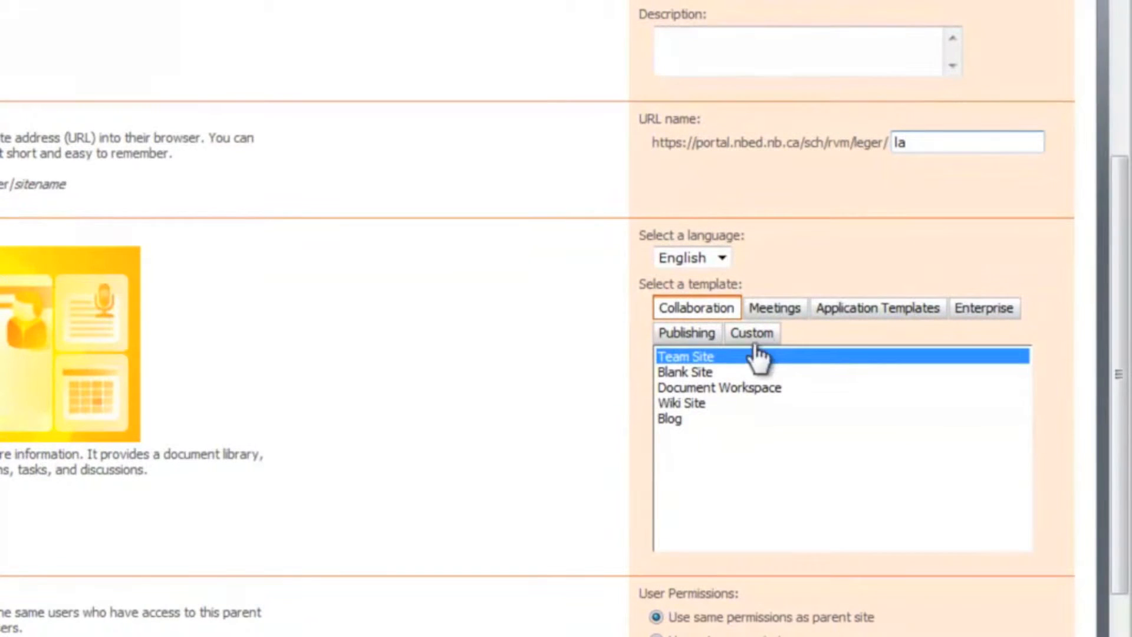
left_click(750, 337)
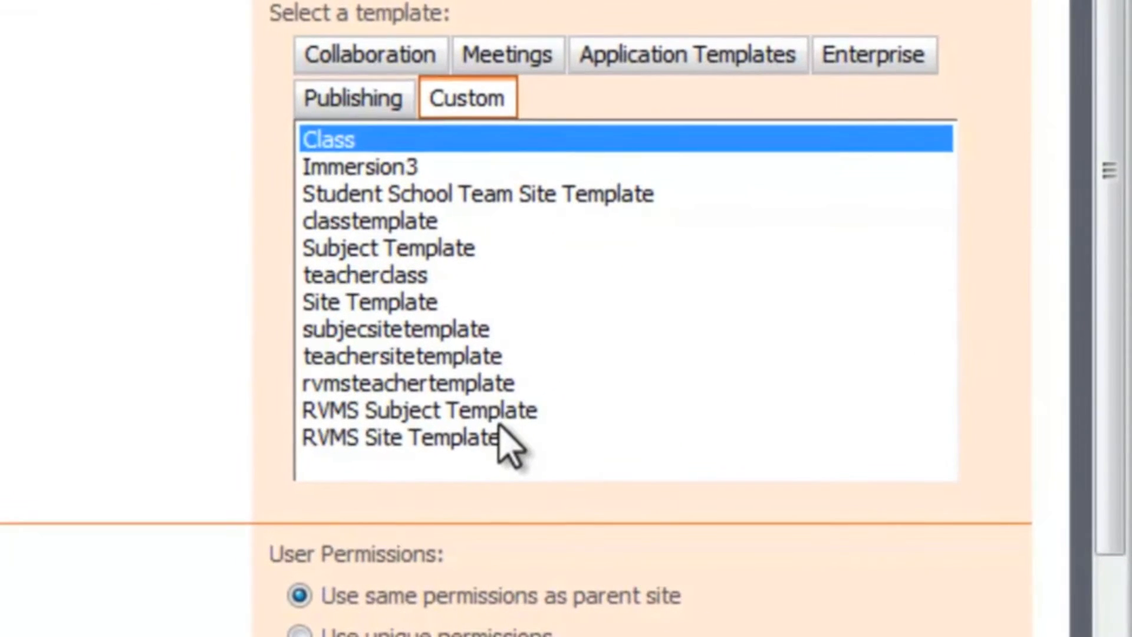
left_click(770, 525)
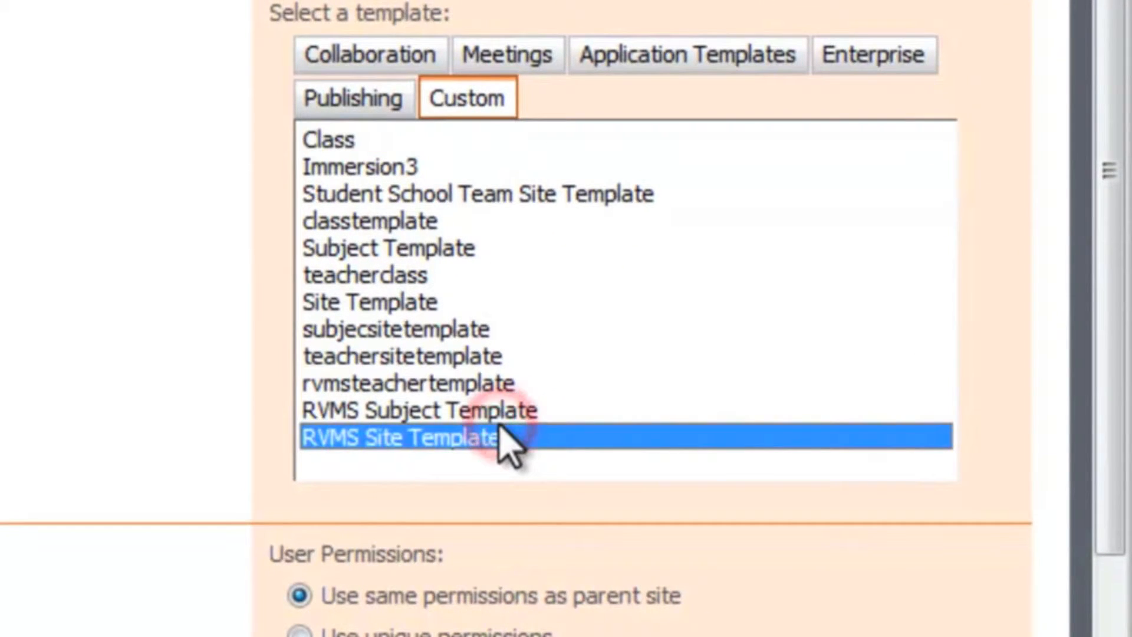
left_click(500, 416)
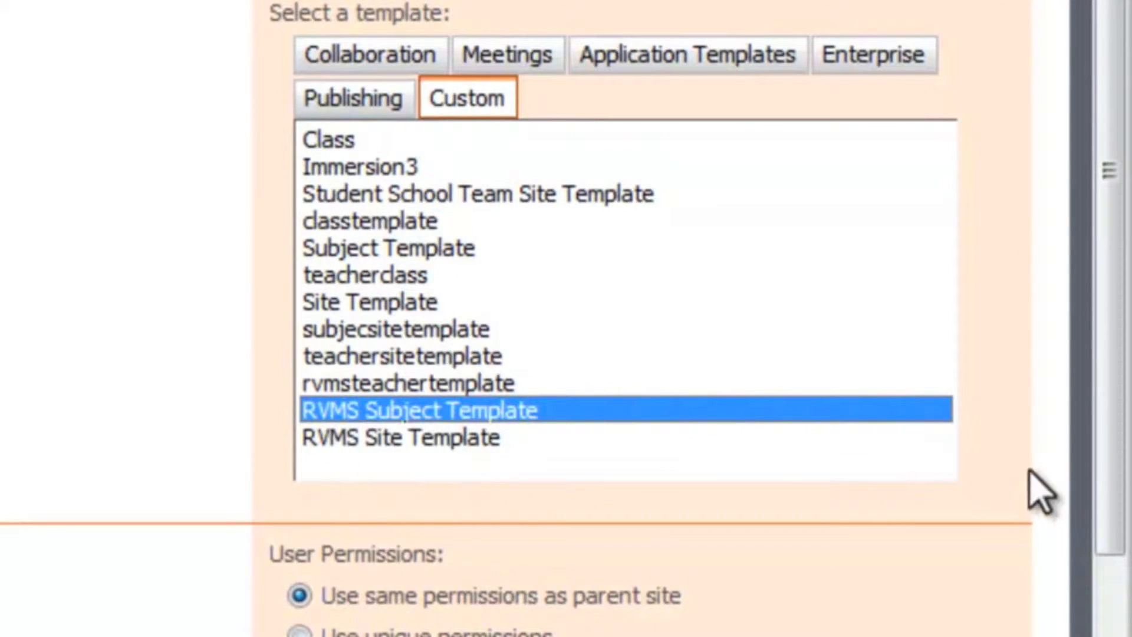
left_click(1113, 524)
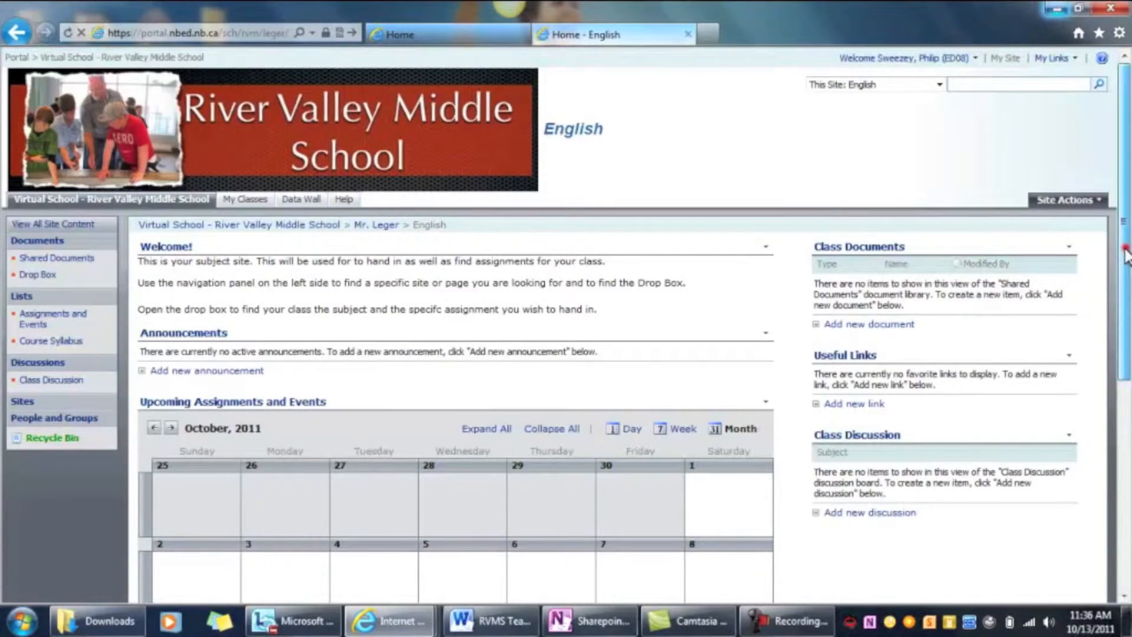
left_click_drag(1125, 248, 1076, 220)
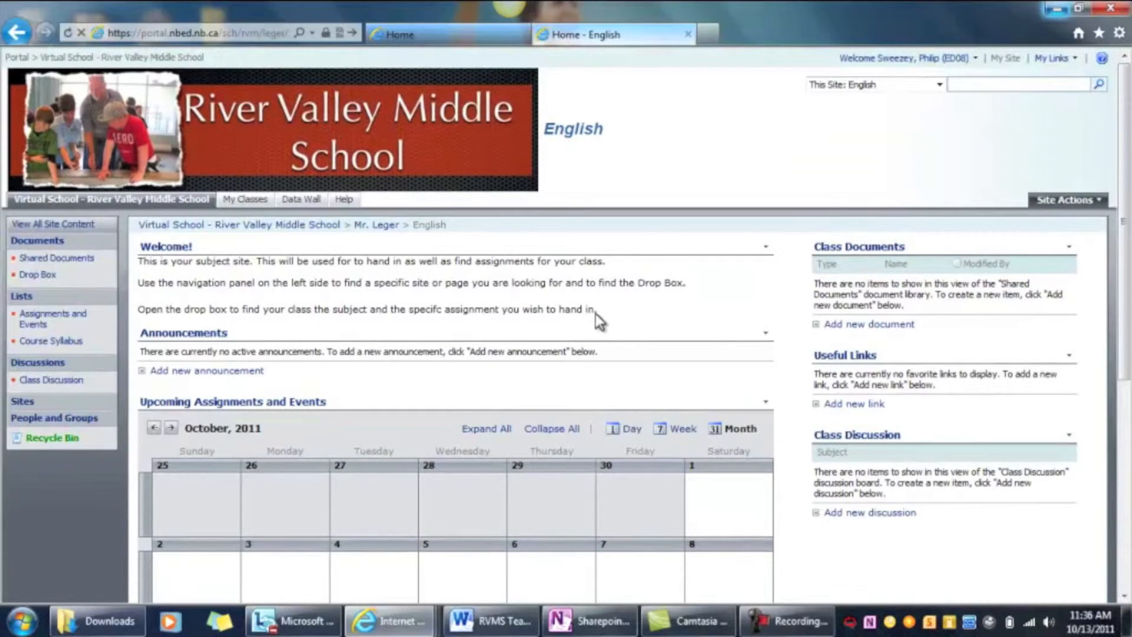
Disable Quick Launch and enable Tree View in the English site's settings, and return to its home page
left_click(1090, 201)
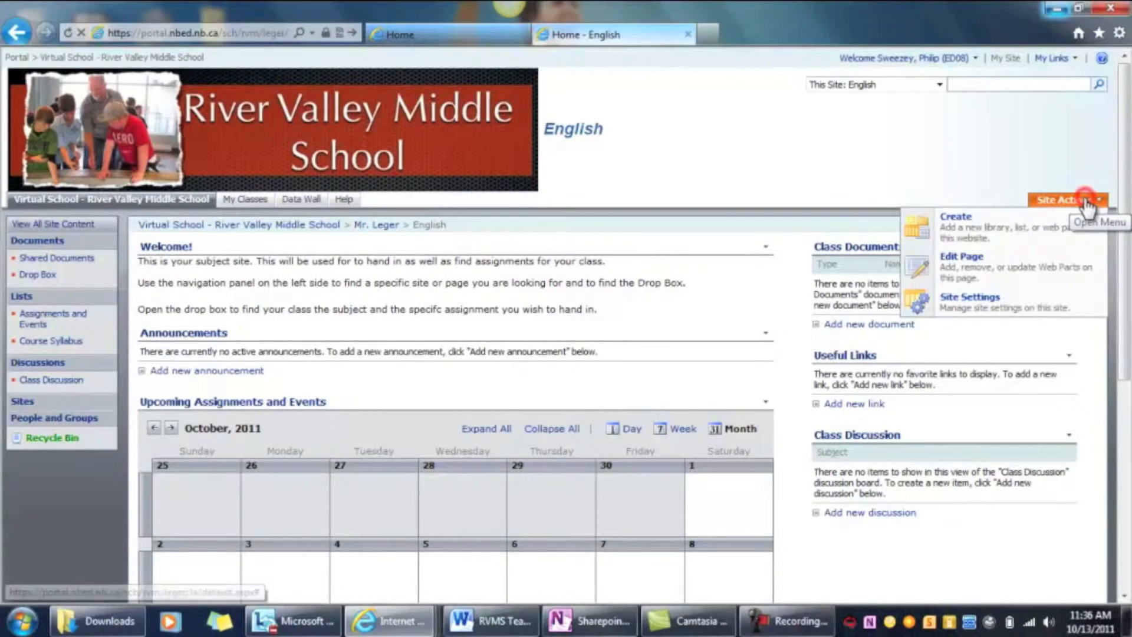
left_click(1019, 303)
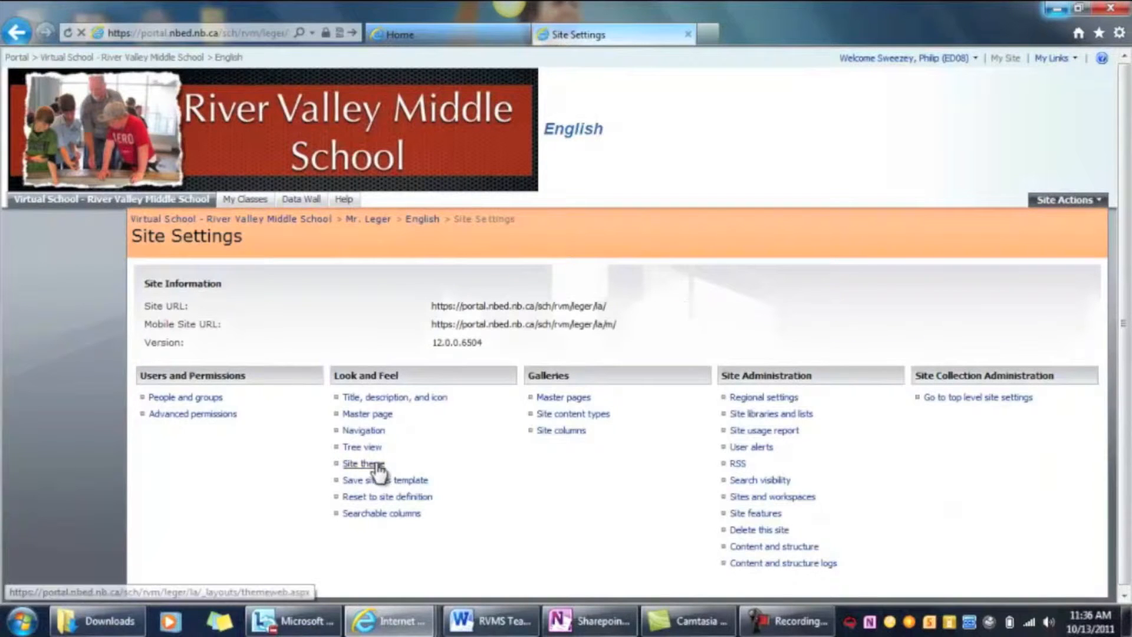
left_click(362, 447)
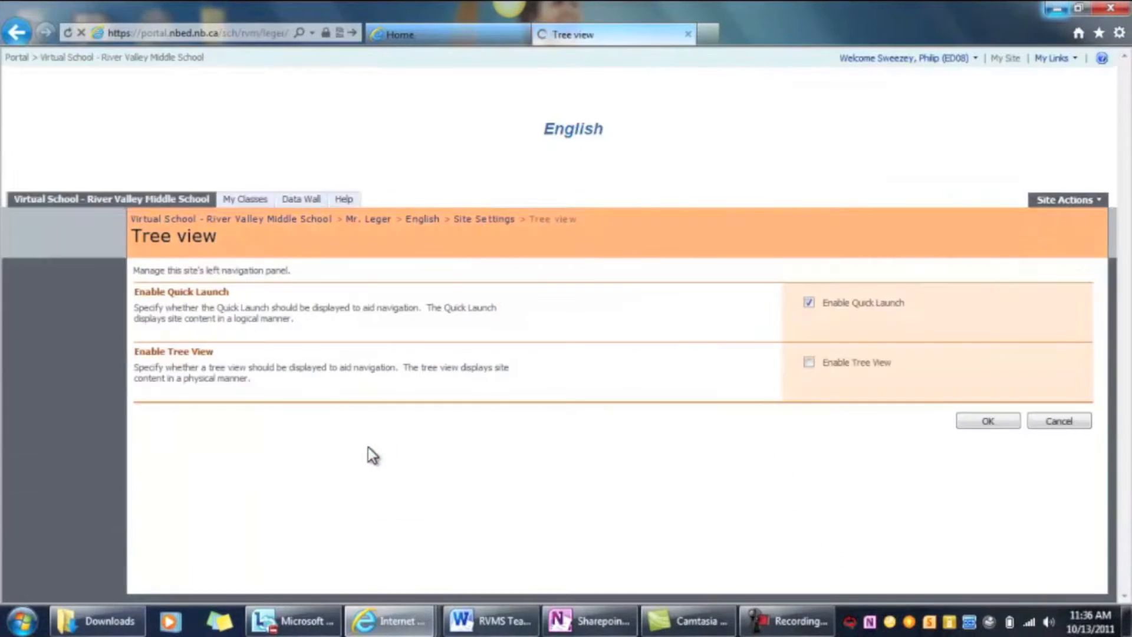
left_click(808, 303)
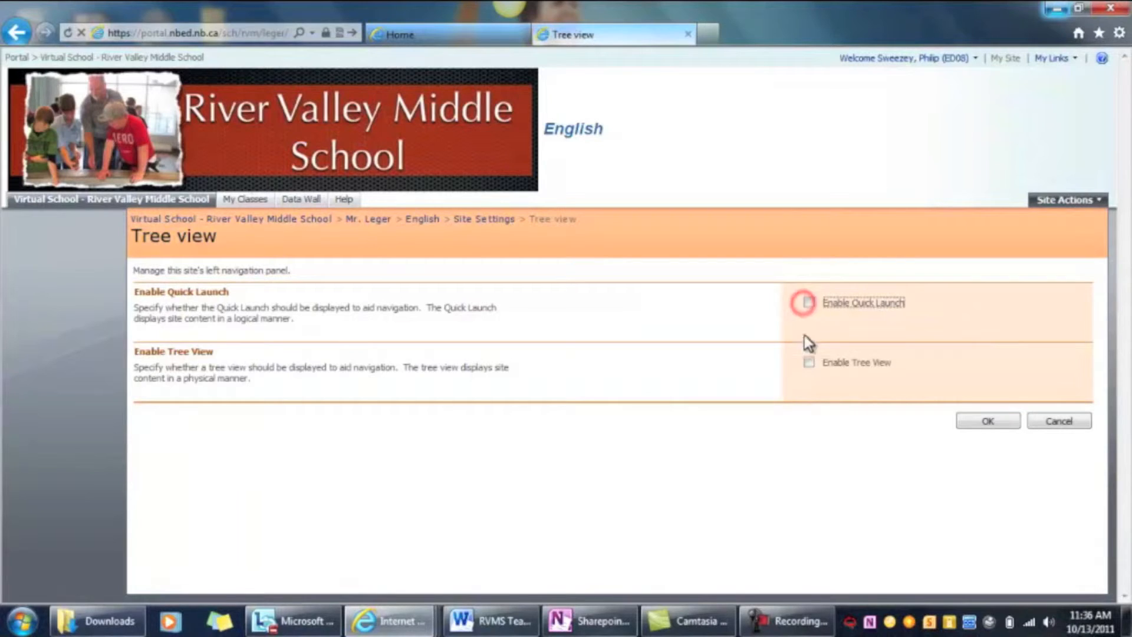
left_click(808, 362)
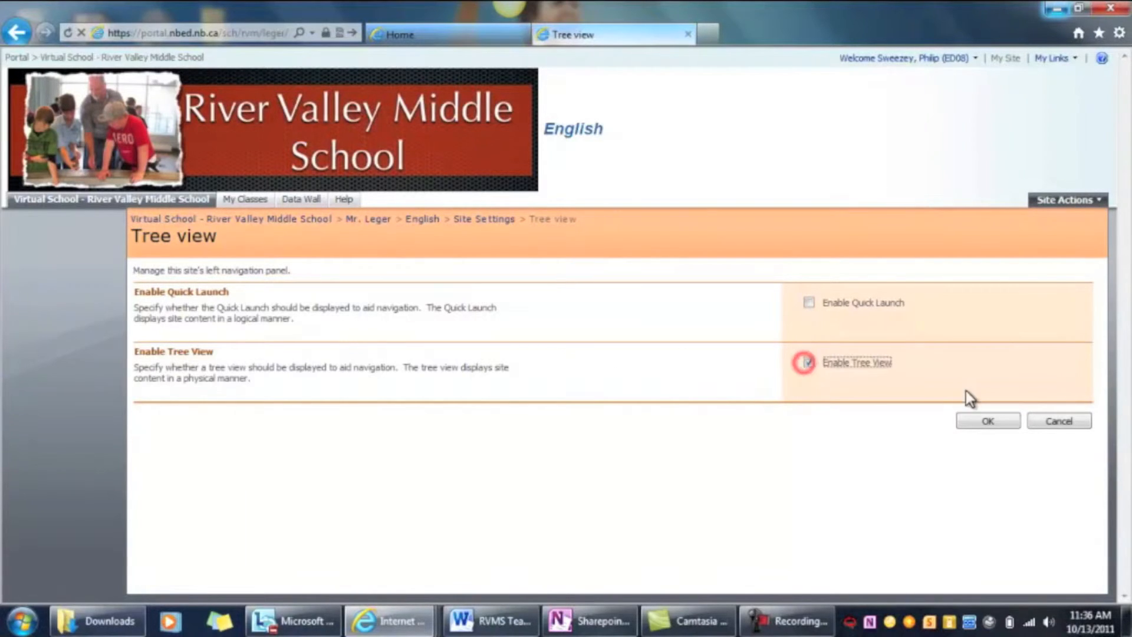
left_click(970, 420)
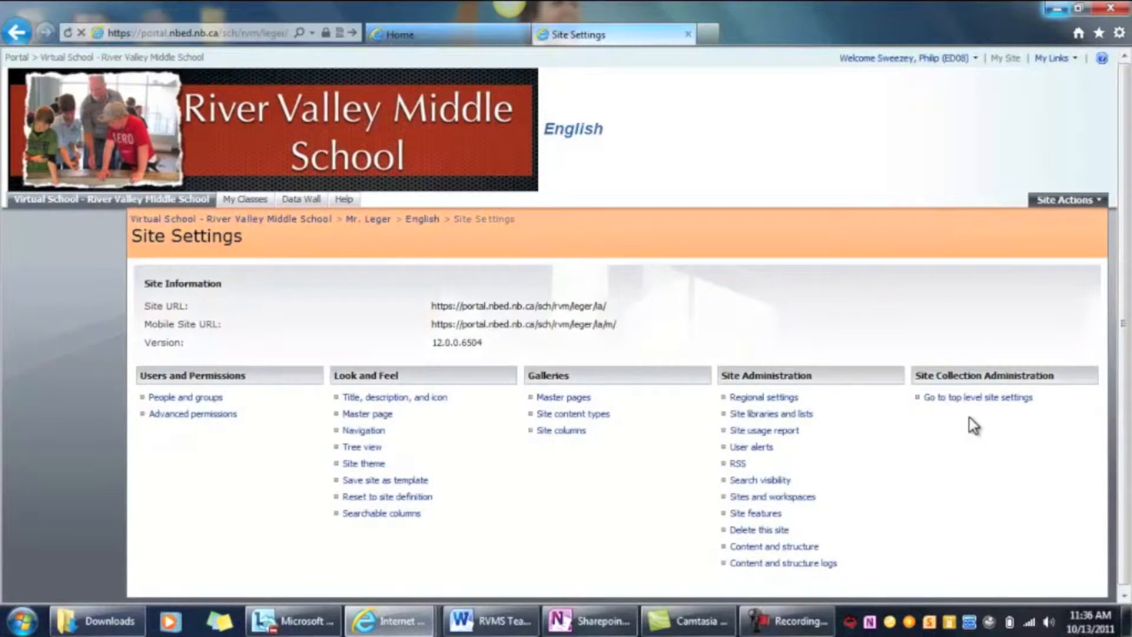
left_click(422, 219)
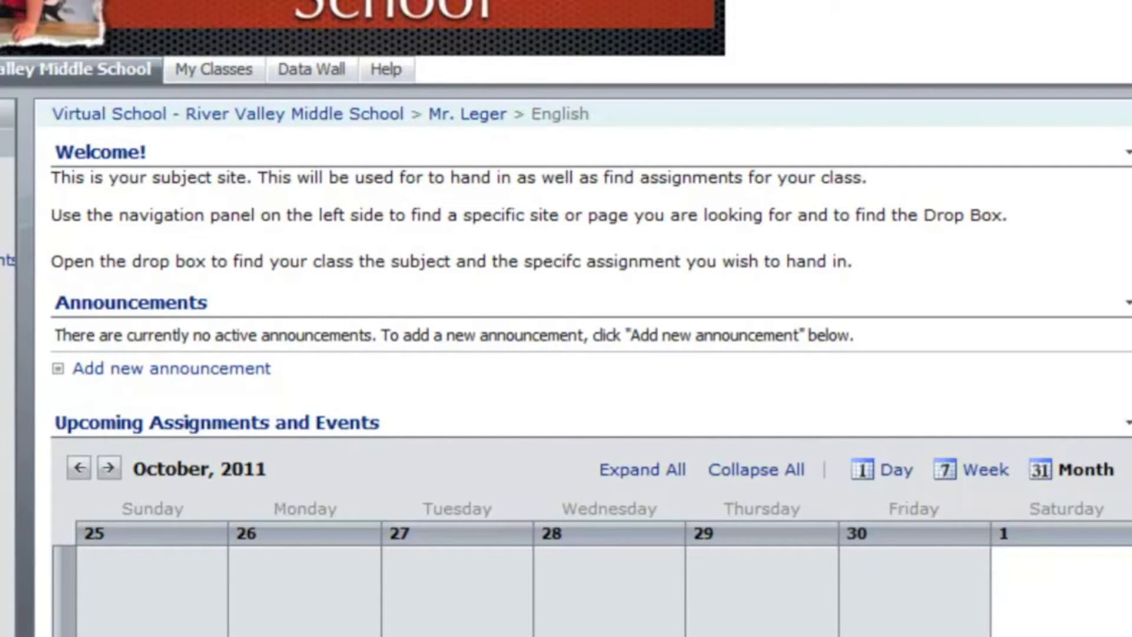
Review the English site's home page, open its Upcoming Assignments and Events calendar, and start a new Assignment item
scroll(566, 318, "down", 5)
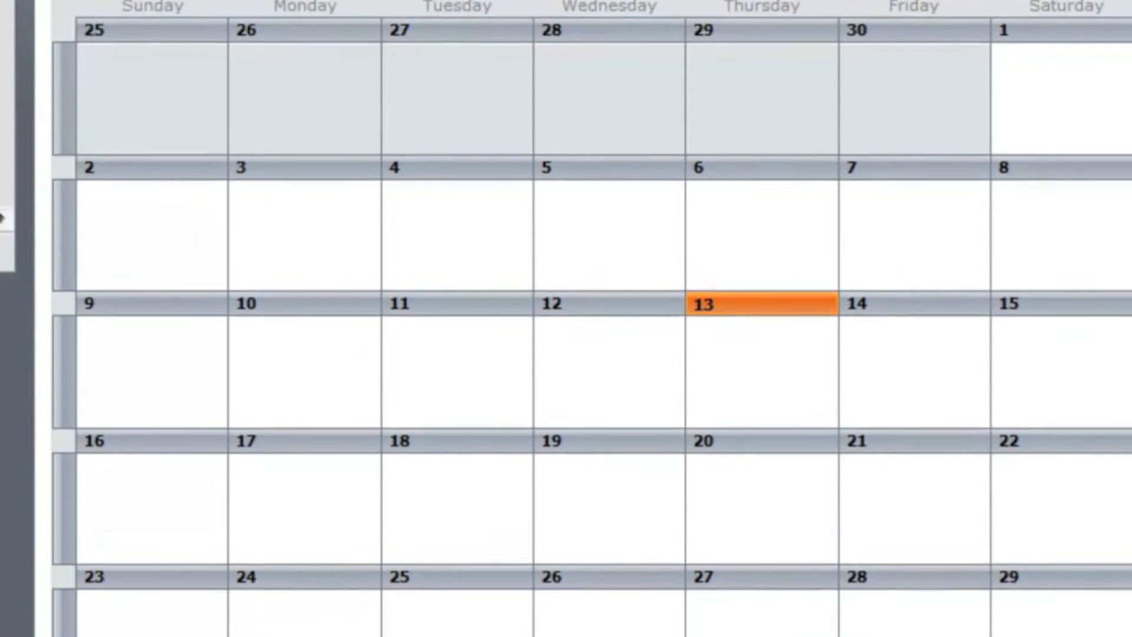
scroll(566, 318, "down", 1)
scroll(566, 319, "up", 4)
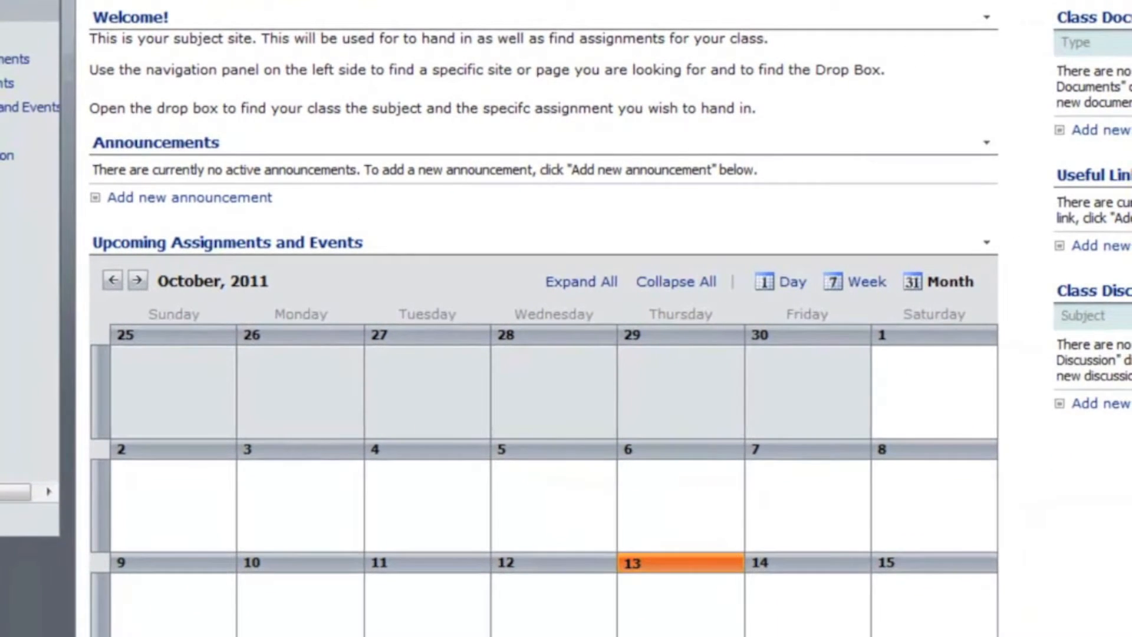
scroll(543, 331, "down", 3)
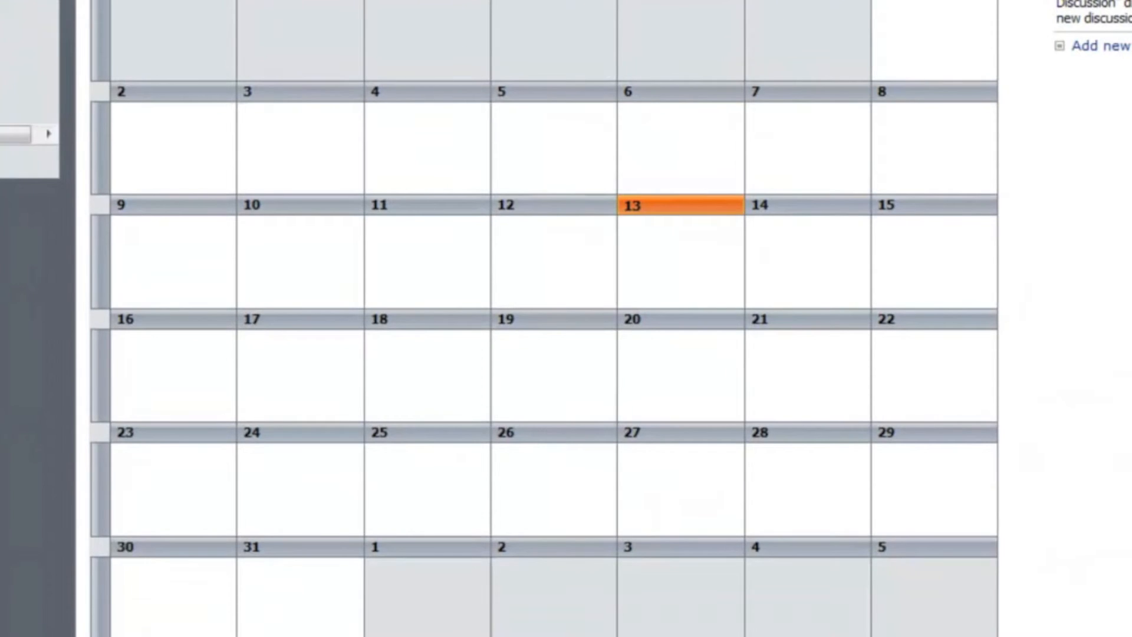
scroll(544, 318, "up", 3)
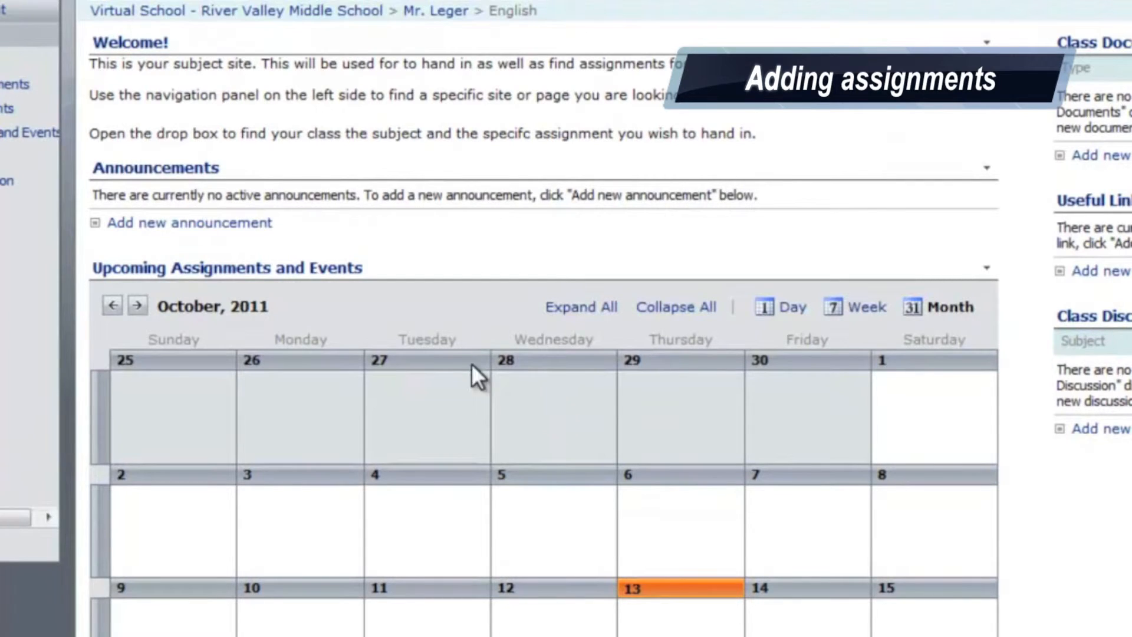
left_click(266, 273)
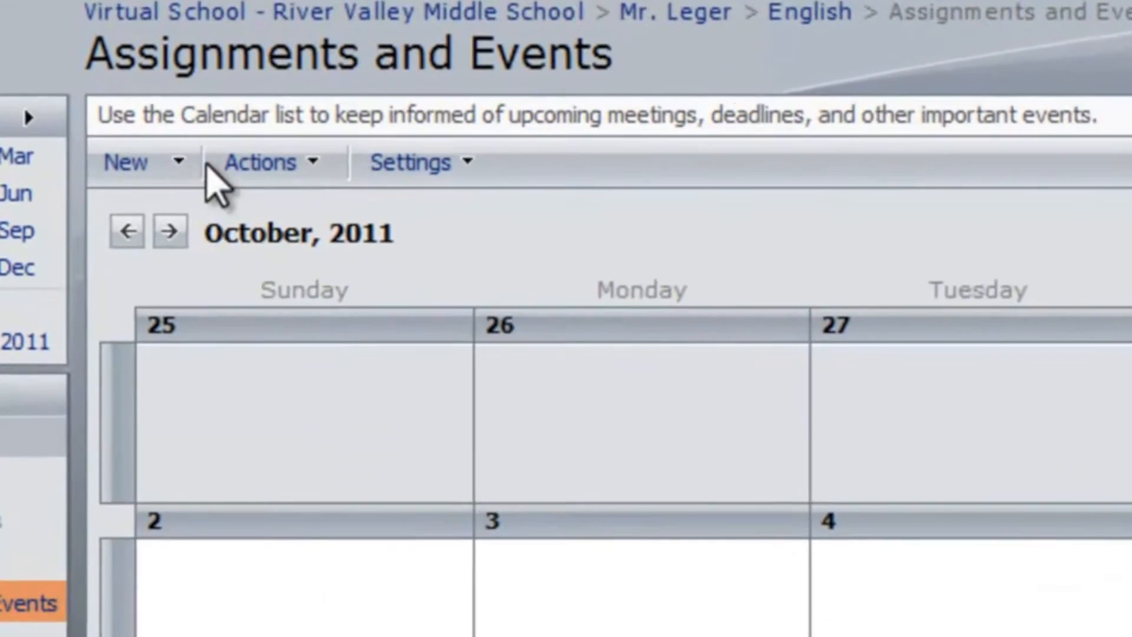
left_click(124, 229)
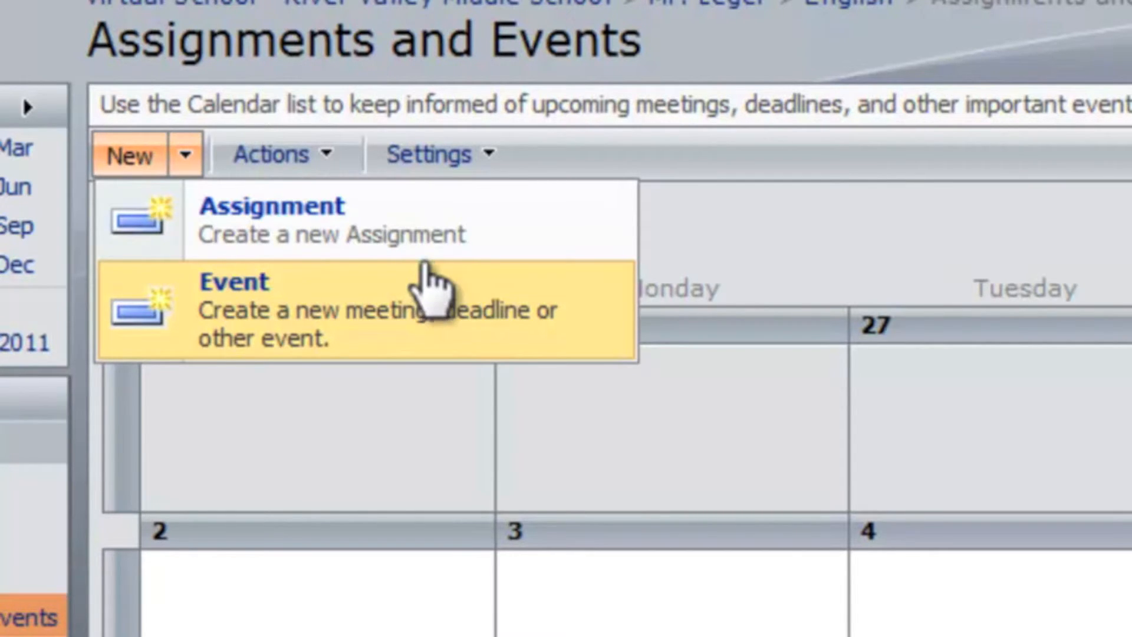
left_click(401, 236)
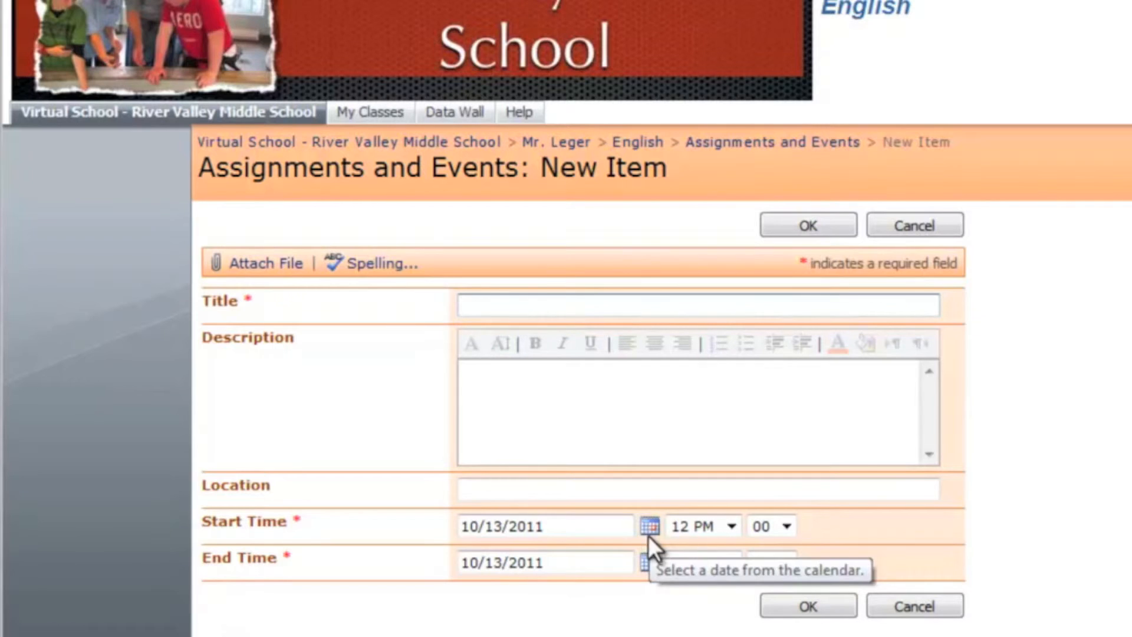
Title the new assignment "test", pick its end date from the October 2011 calendar, and save it
type("tetst")
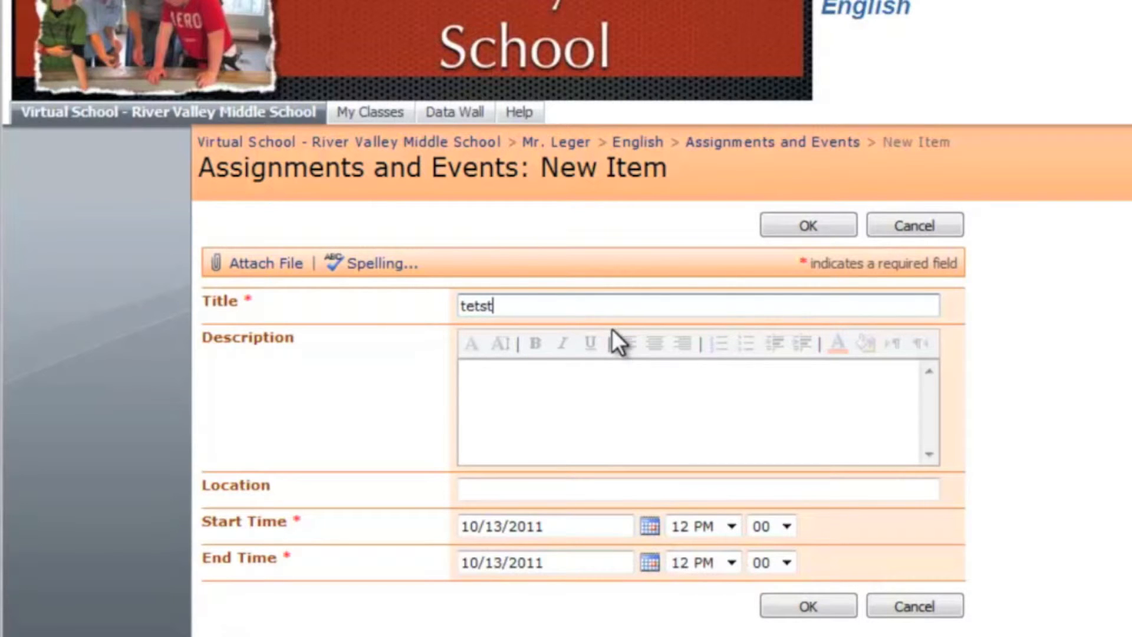
key("BackSpace")
key("BackSpace")
key("BackSpace")
type("st")
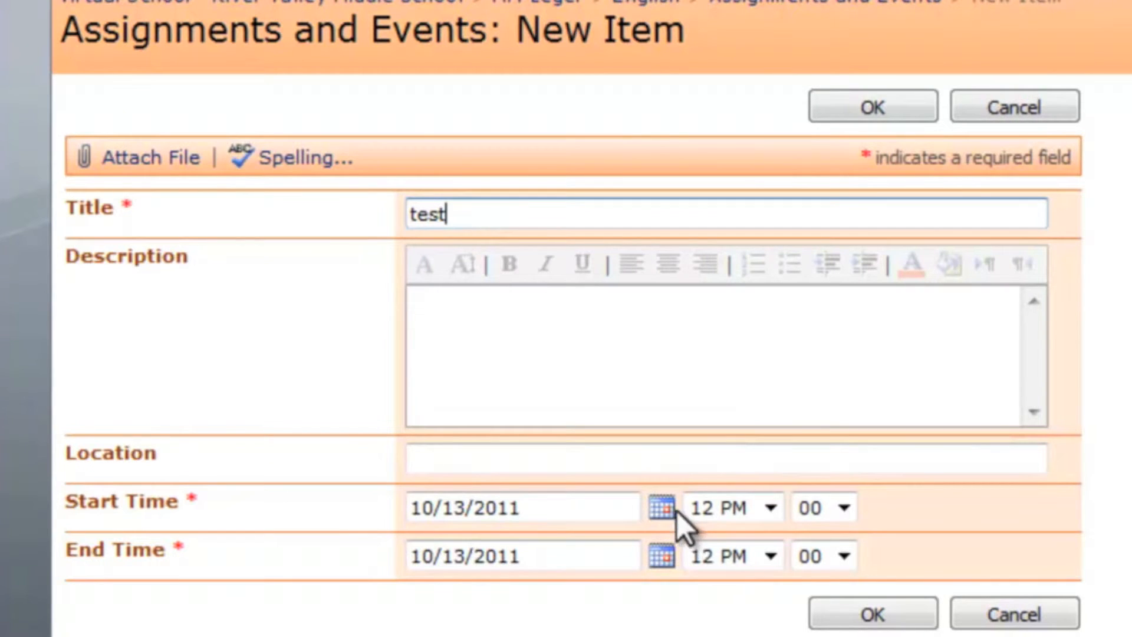
left_click(660, 557)
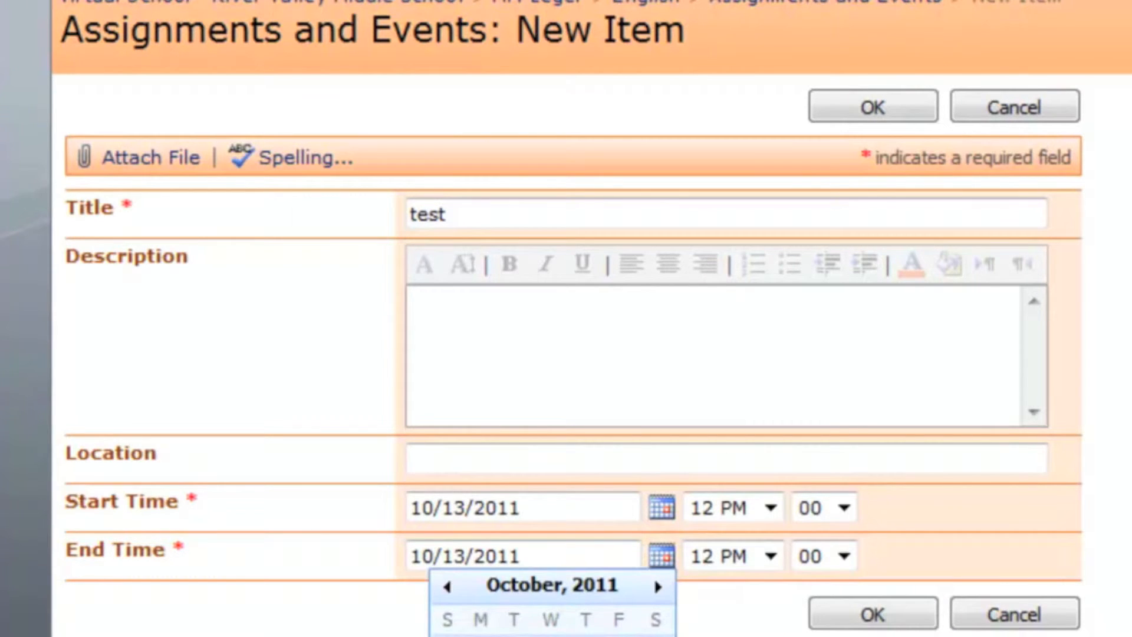
left_click(619, 636)
left_click(875, 613)
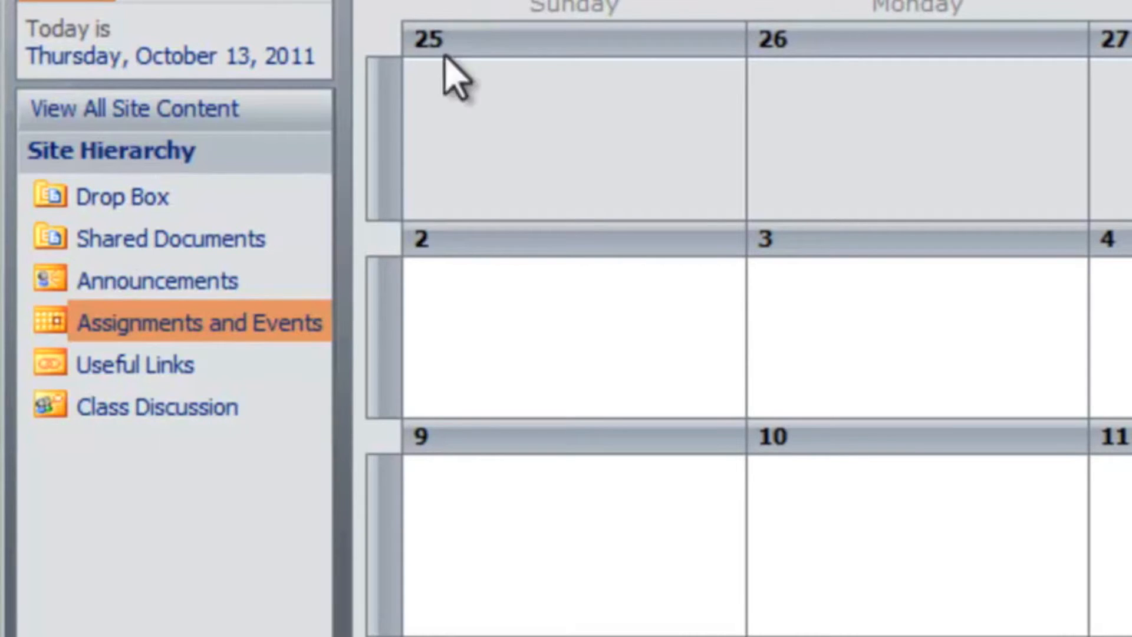
Open the English site's Drop Box library and examine its options for uploading single or multiple documents
left_click(106, 201)
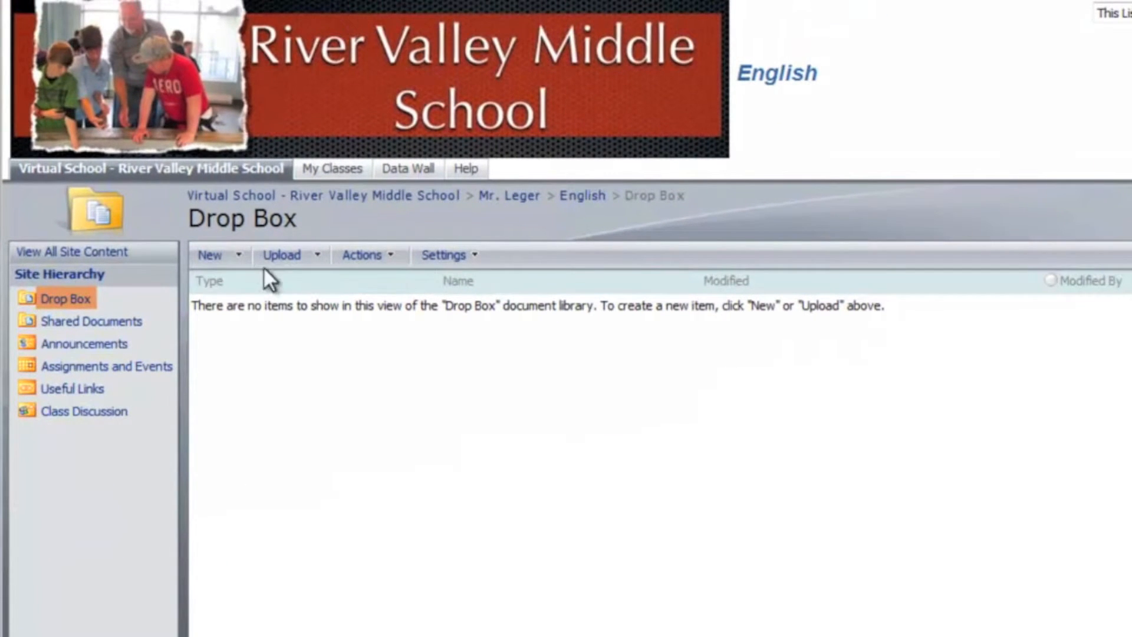
left_click(315, 256)
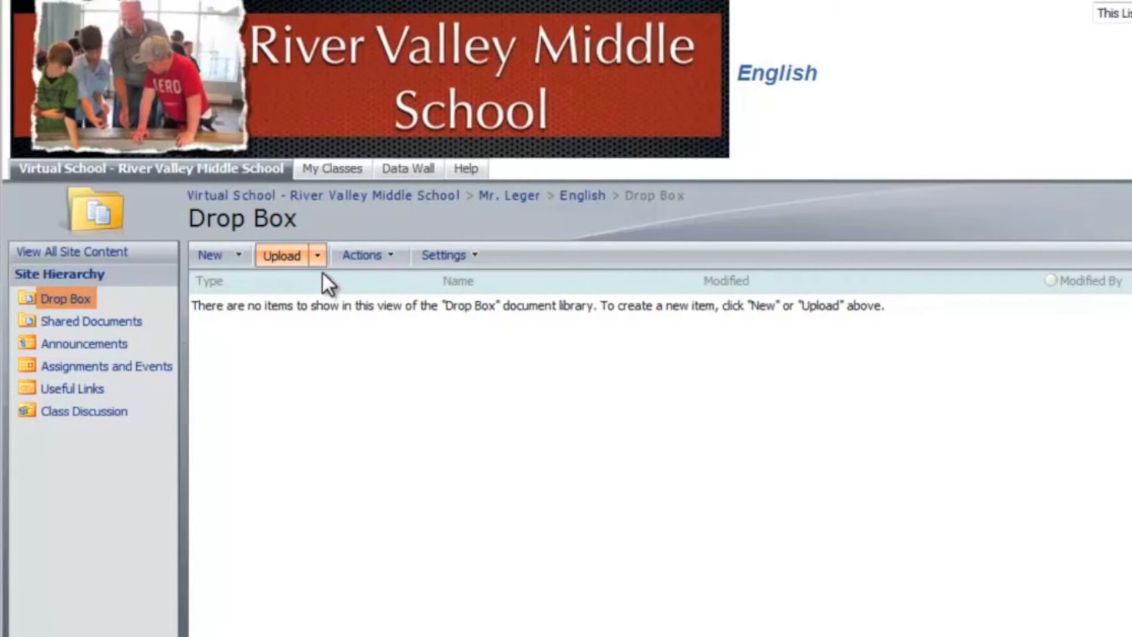
left_click(319, 263)
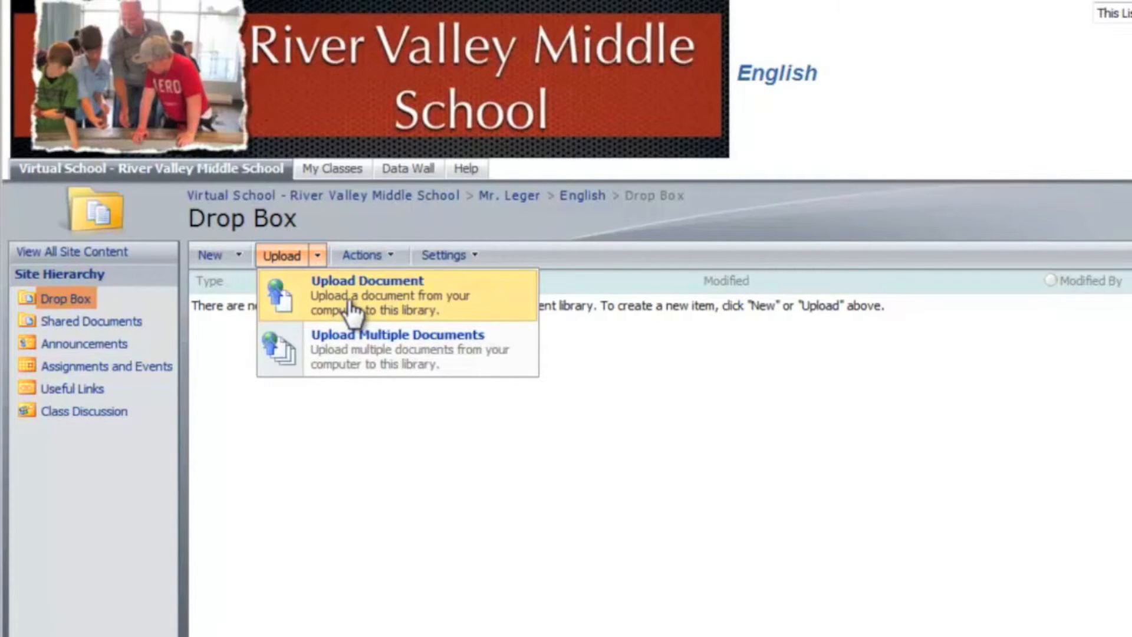
left_click(345, 435)
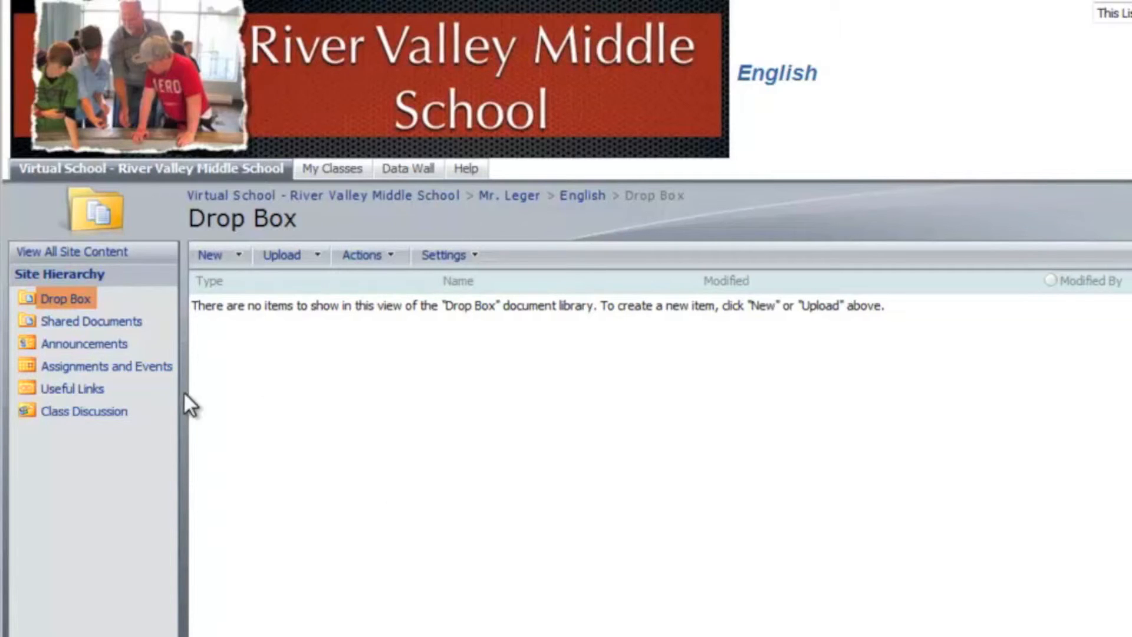
Create a folder named "Teacher A" in the Drop Box library
left_click(239, 258)
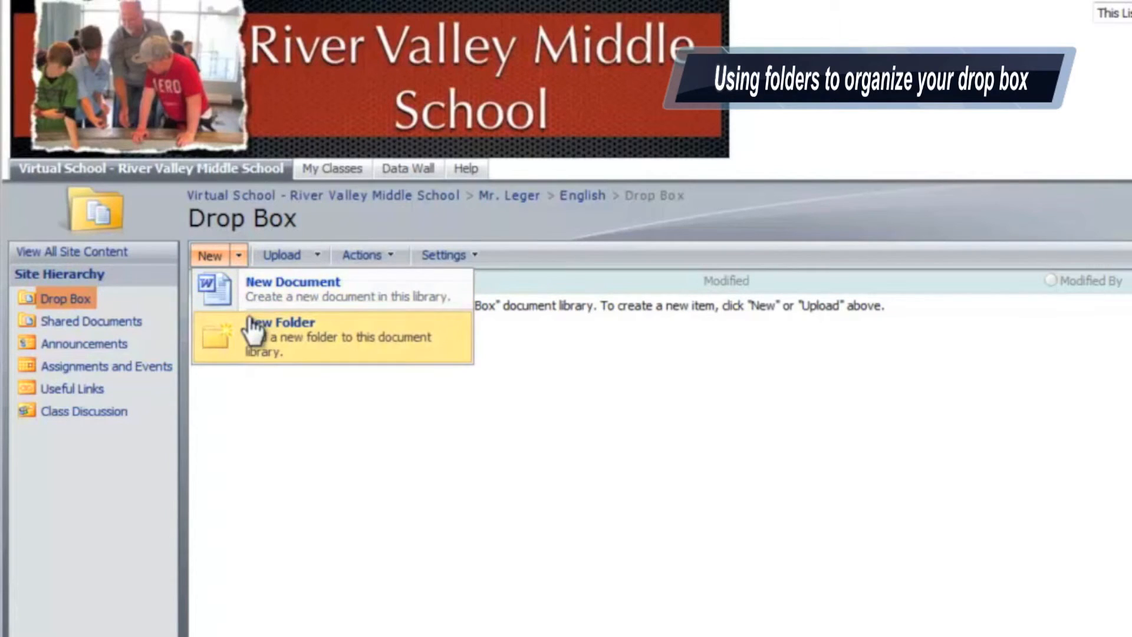
left_click(246, 318)
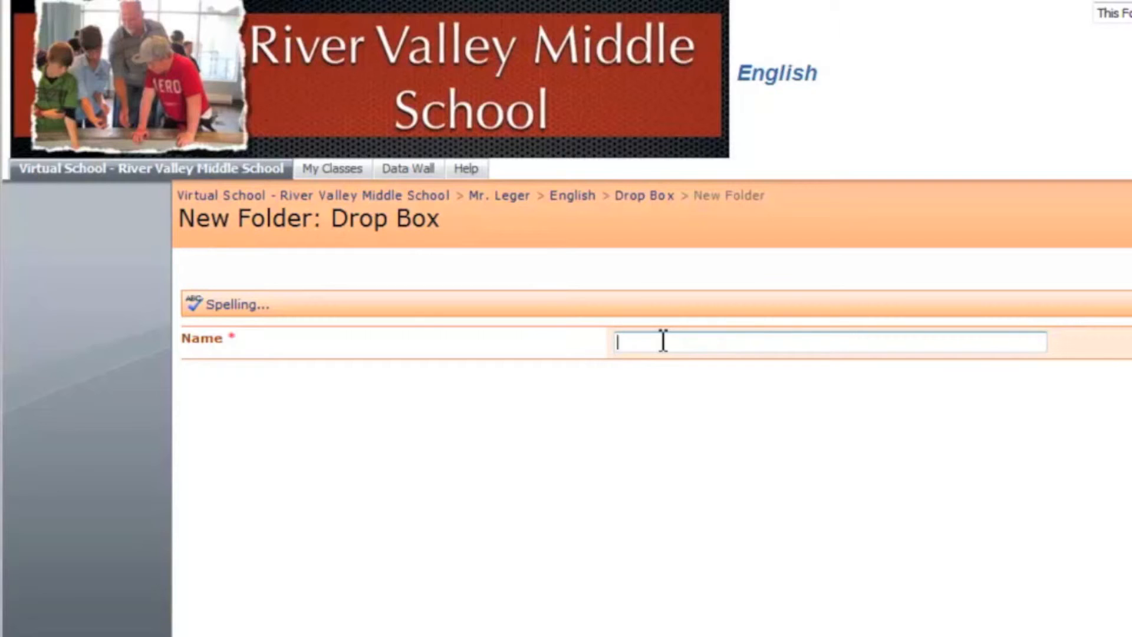
type("Teacher A")
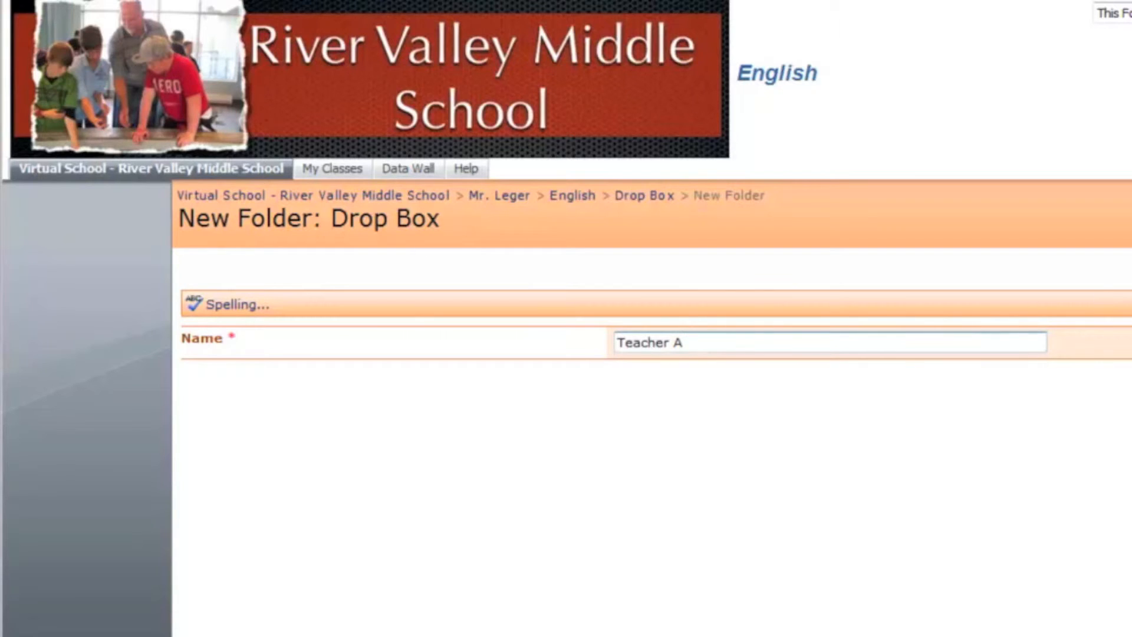
key("Return")
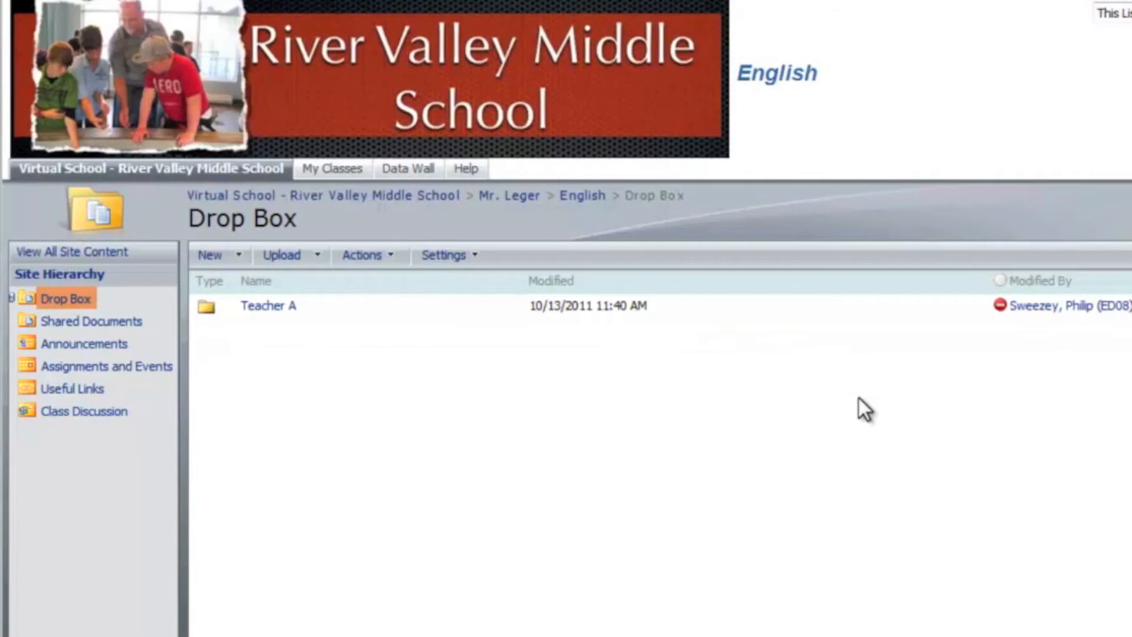
Create a second Drop Box folder named "Teacher B"
left_click(239, 255)
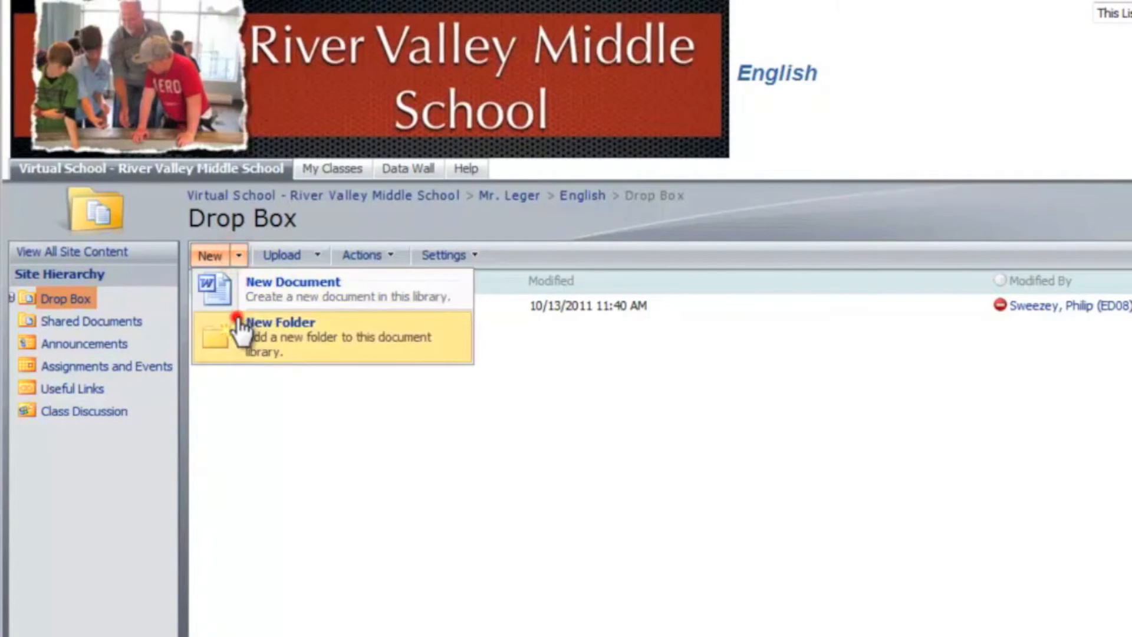
left_click(237, 318)
type("T")
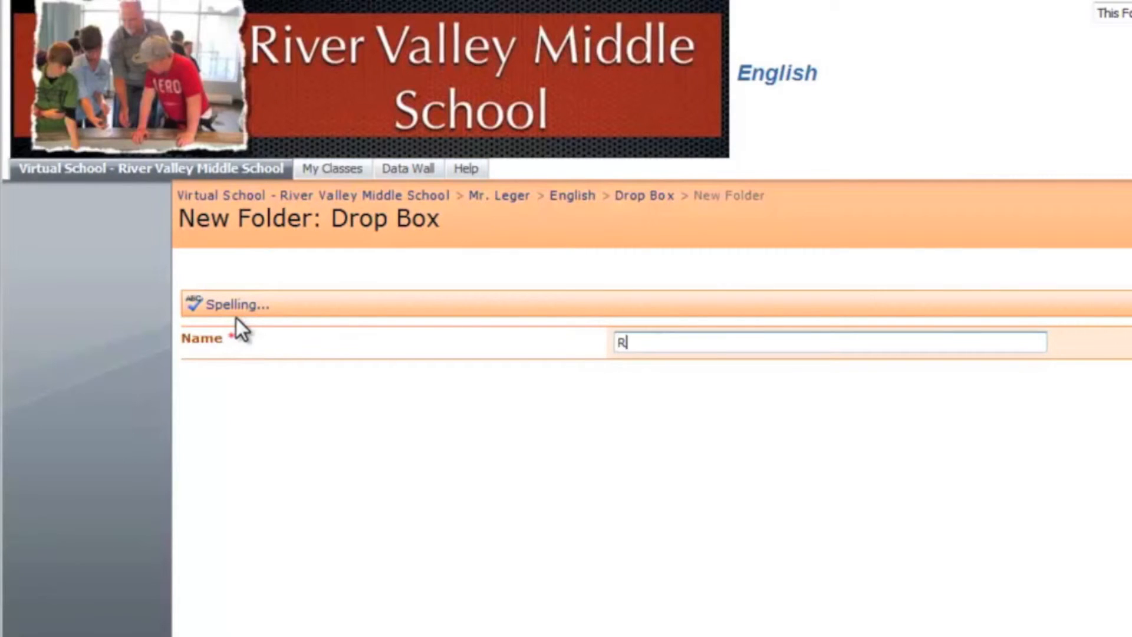
type("eacher B")
key("Return")
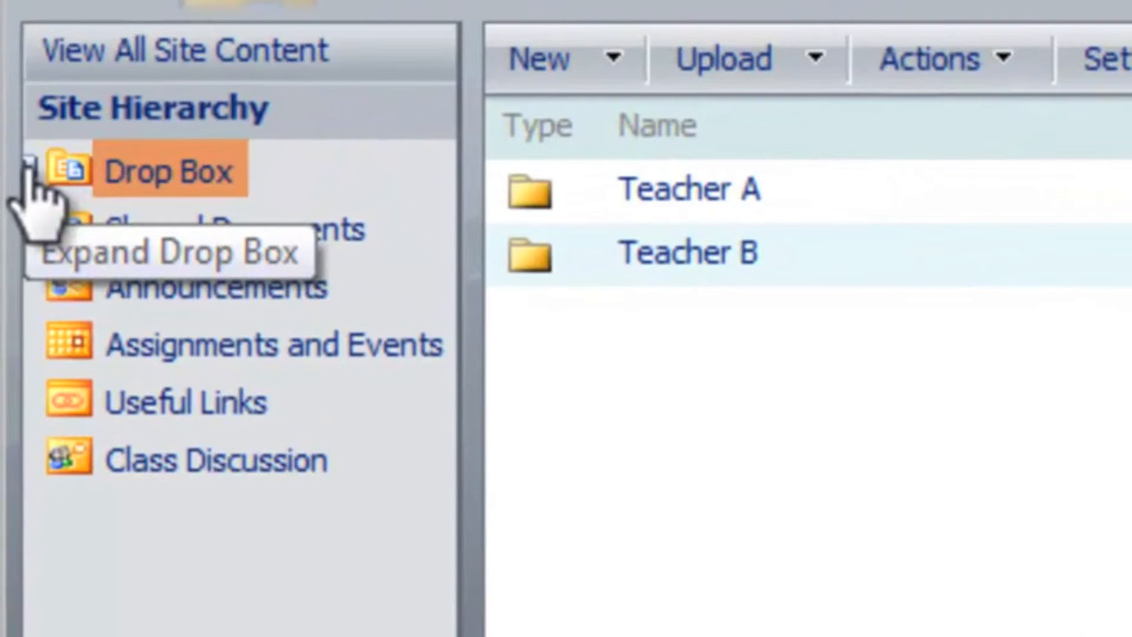
Open the Teacher A folder from the site hierarchy and create a subfolder named "Assignment 1" in it
left_click(28, 167)
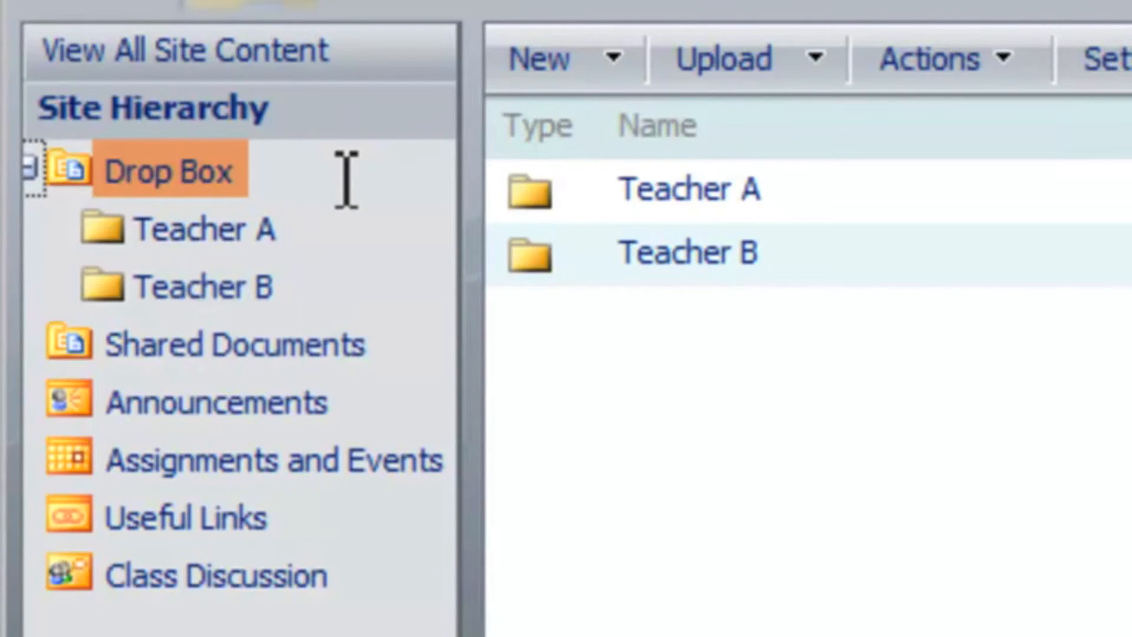
left_click(173, 227)
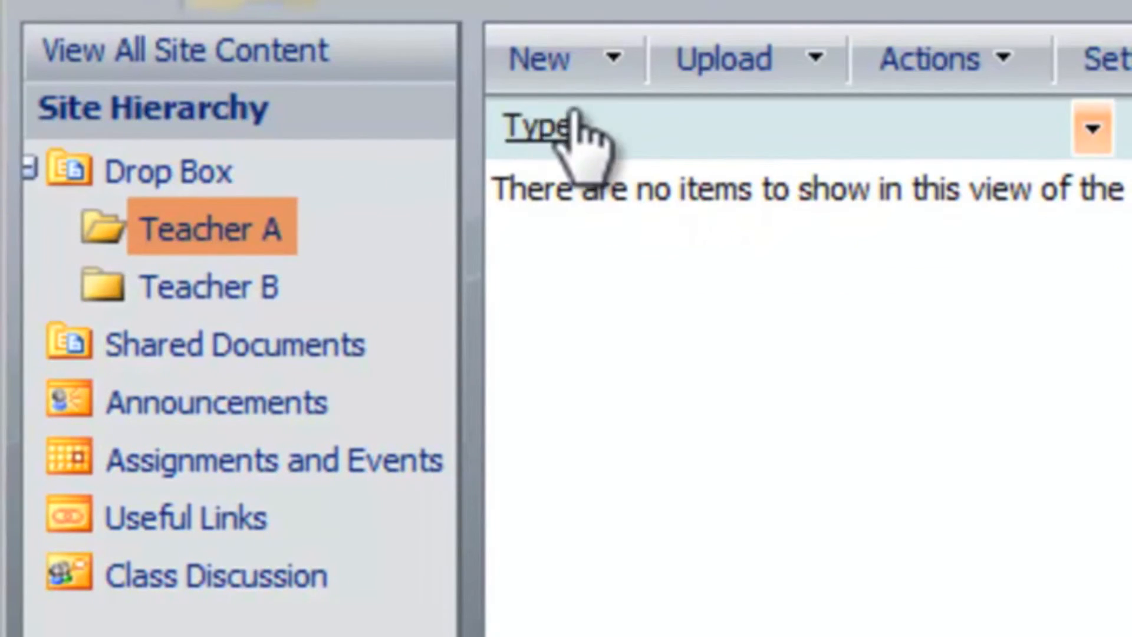
left_click(614, 65)
left_click(628, 233)
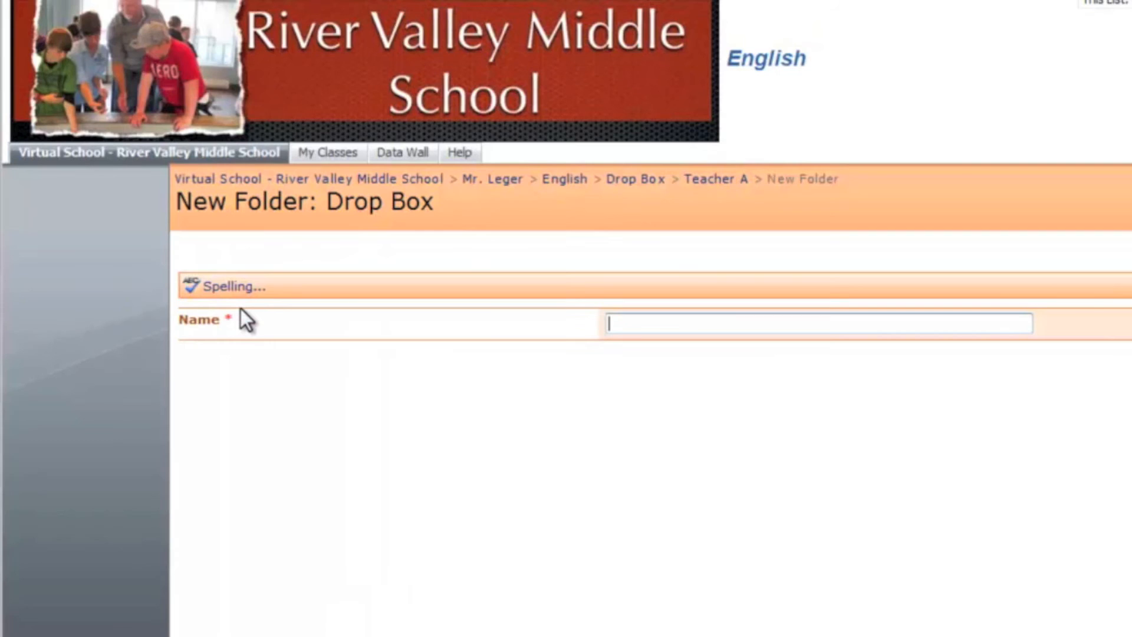
type("ASd")
key("BackSpace")
type("signment 1")
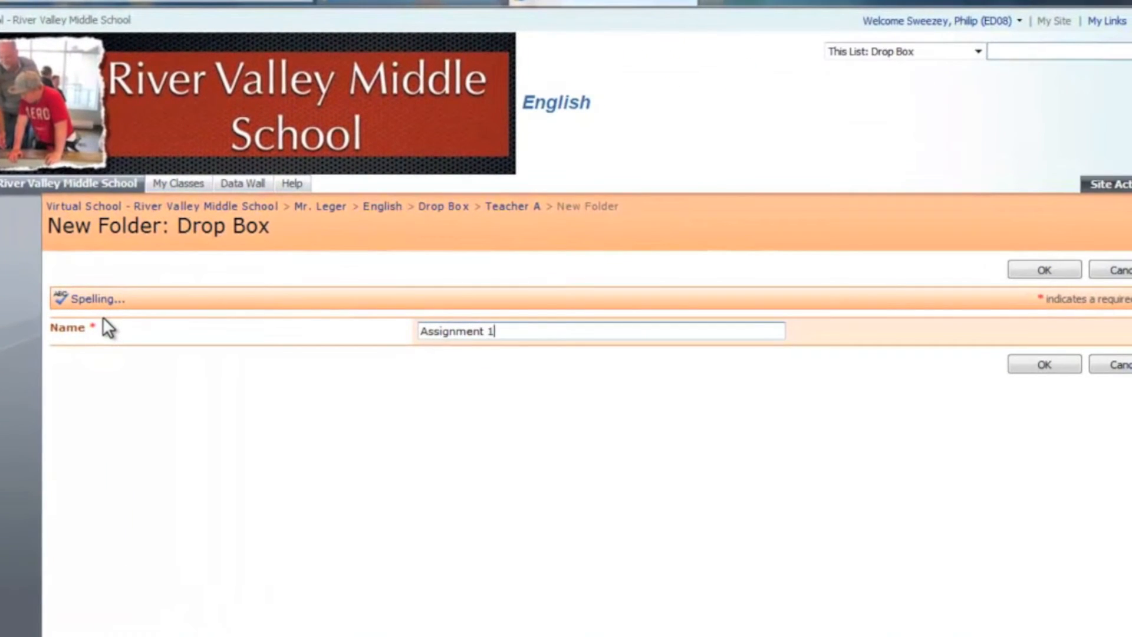
left_click(1022, 362)
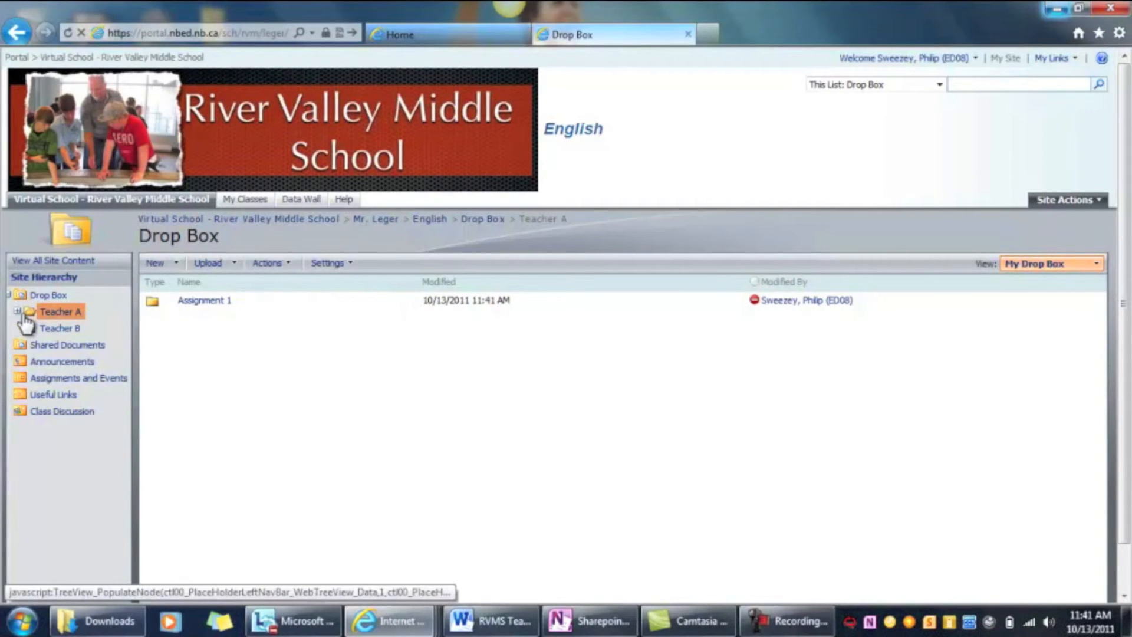
Expand Drop Box and Teacher A in the site hierarchy and open the Assignment 1 folder
left_click(8, 295)
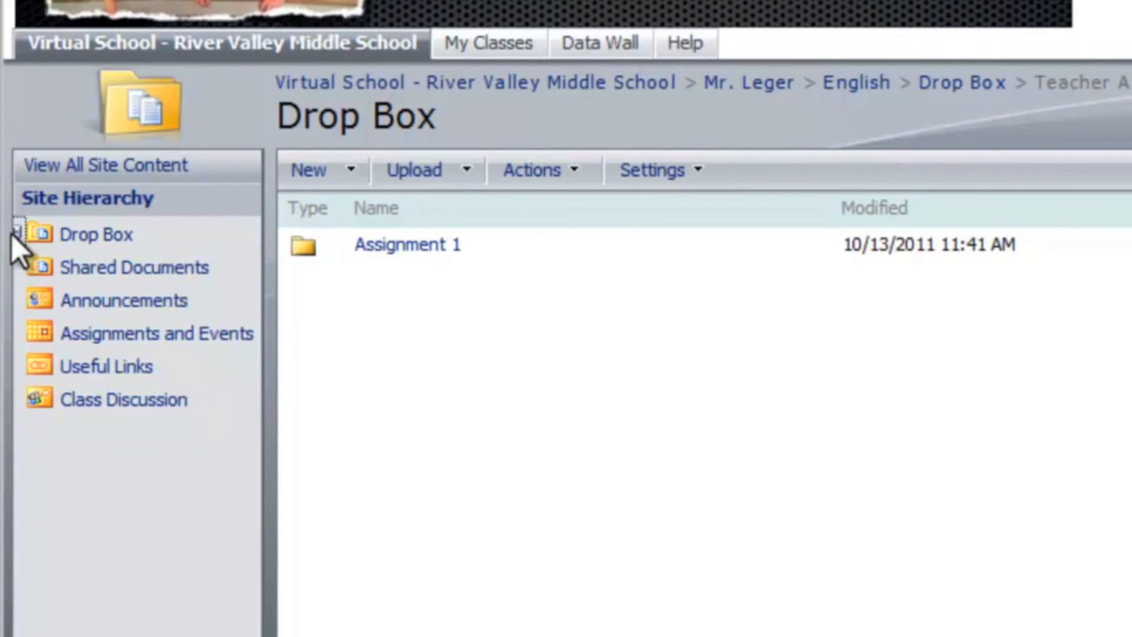
left_click(16, 233)
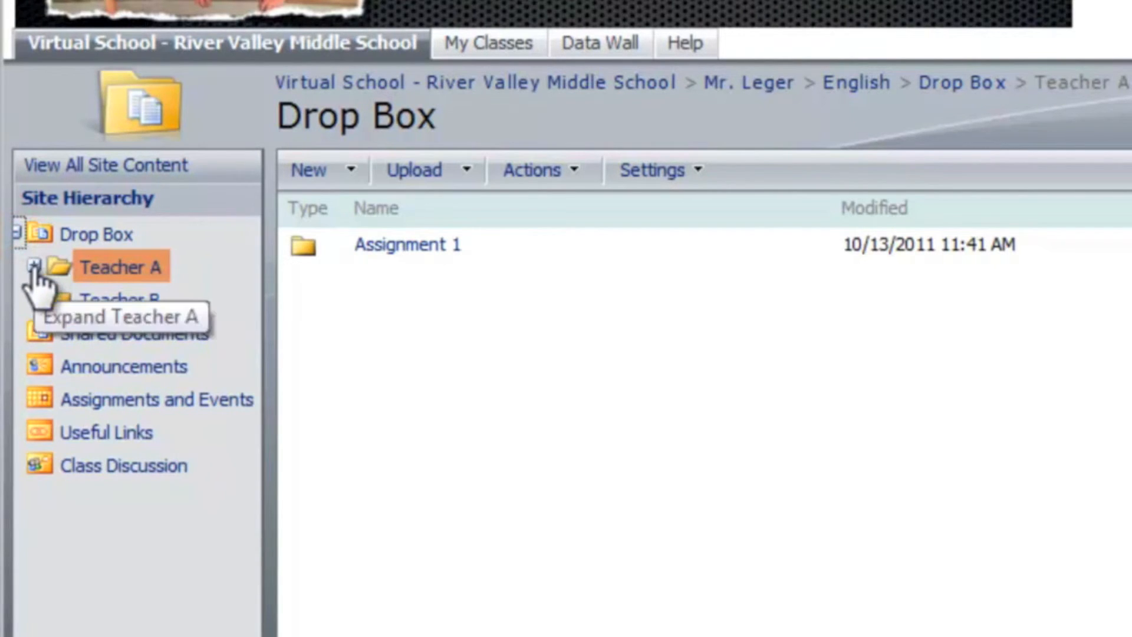
left_click(33, 265)
left_click(106, 298)
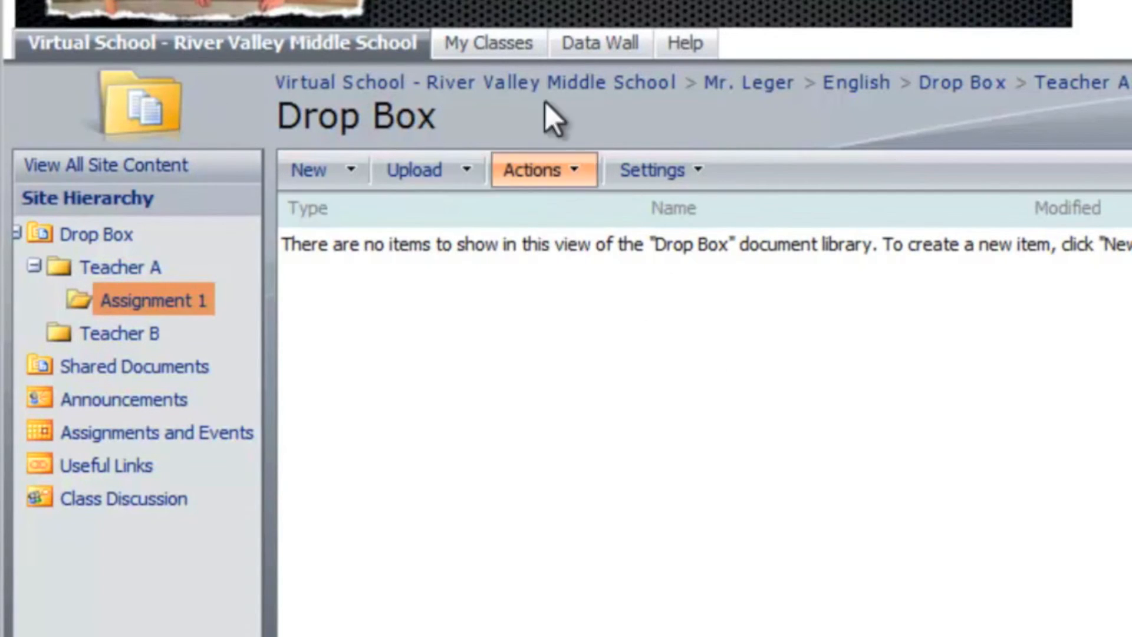
Return to the teacher site's home page, expand English, Drop Box and Teacher A in the hierarchy, and open Assignment 1
left_click(876, 84)
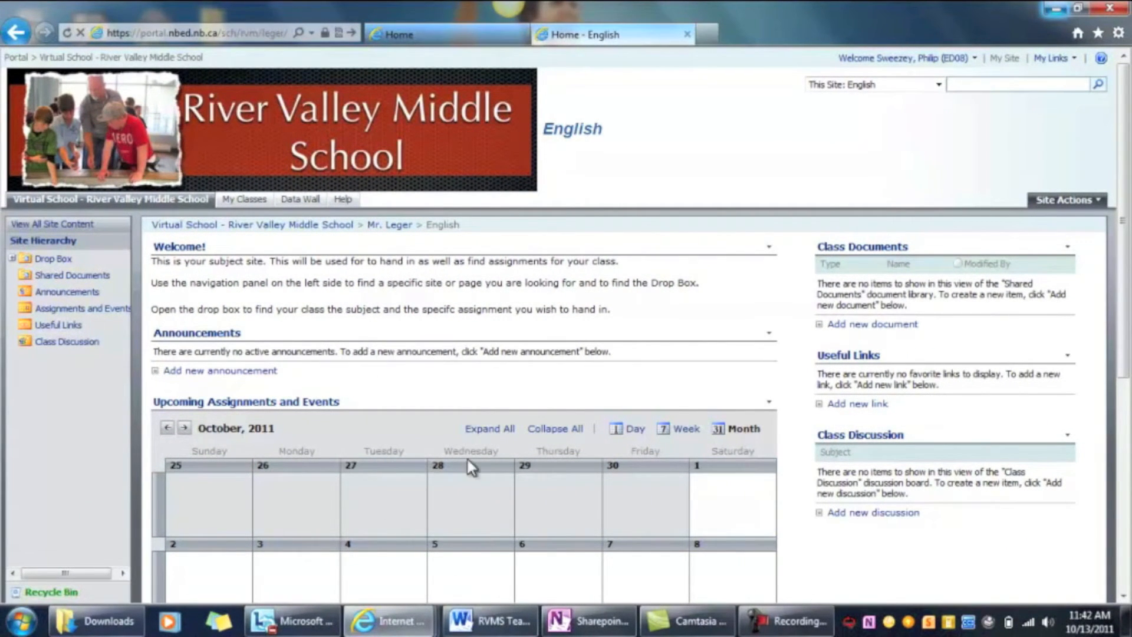
left_click(382, 229)
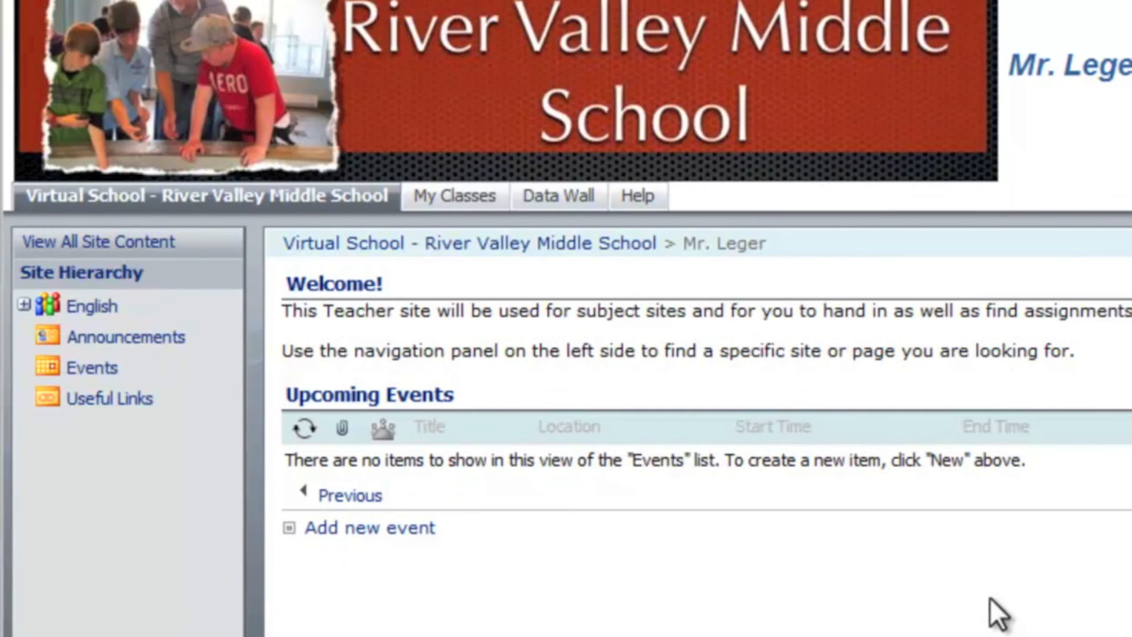
left_click(24, 305)
left_click(41, 336)
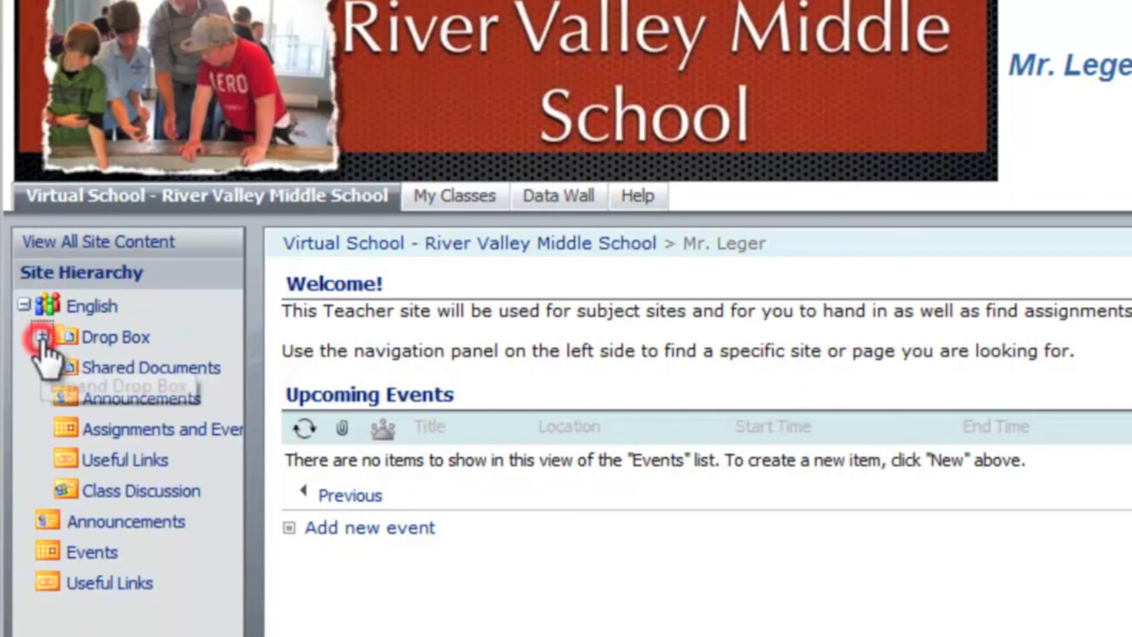
left_click(61, 370)
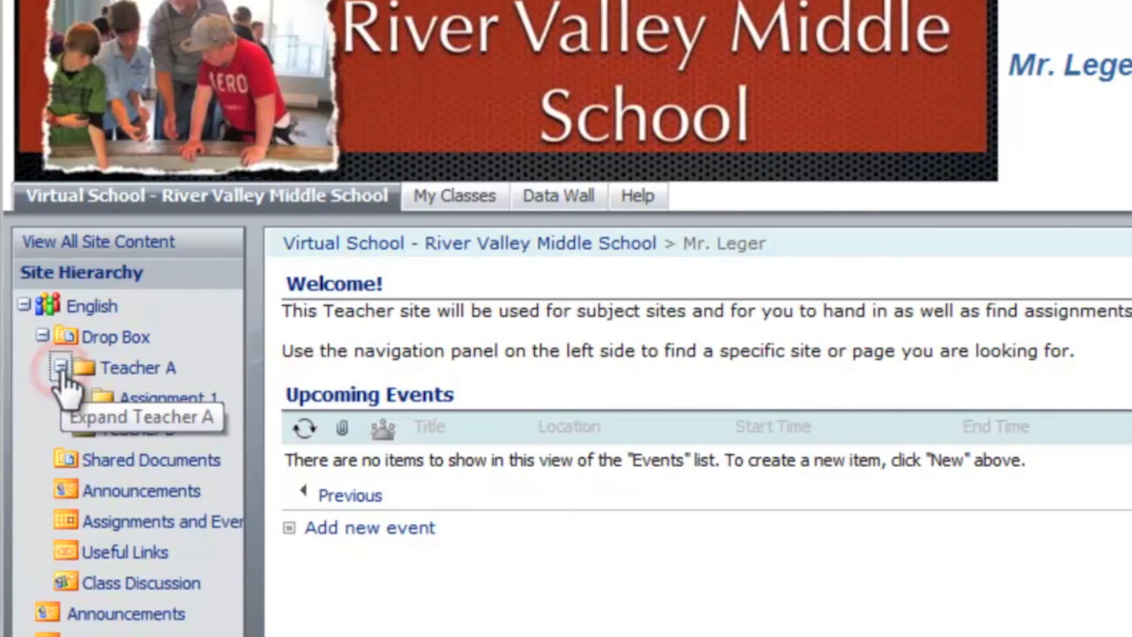
left_click(158, 394)
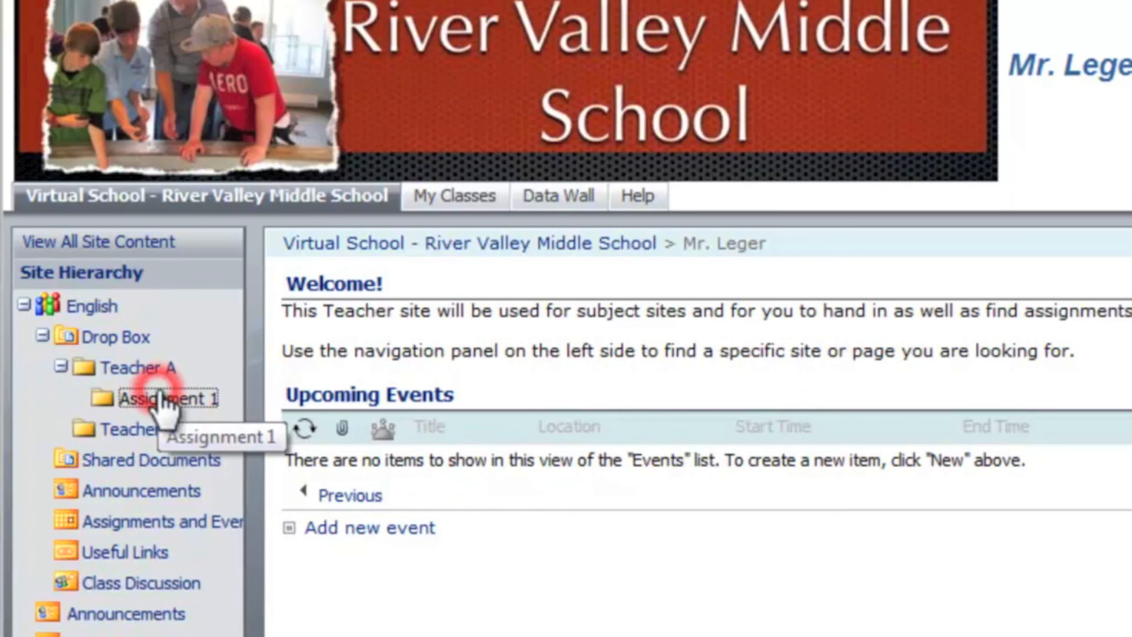